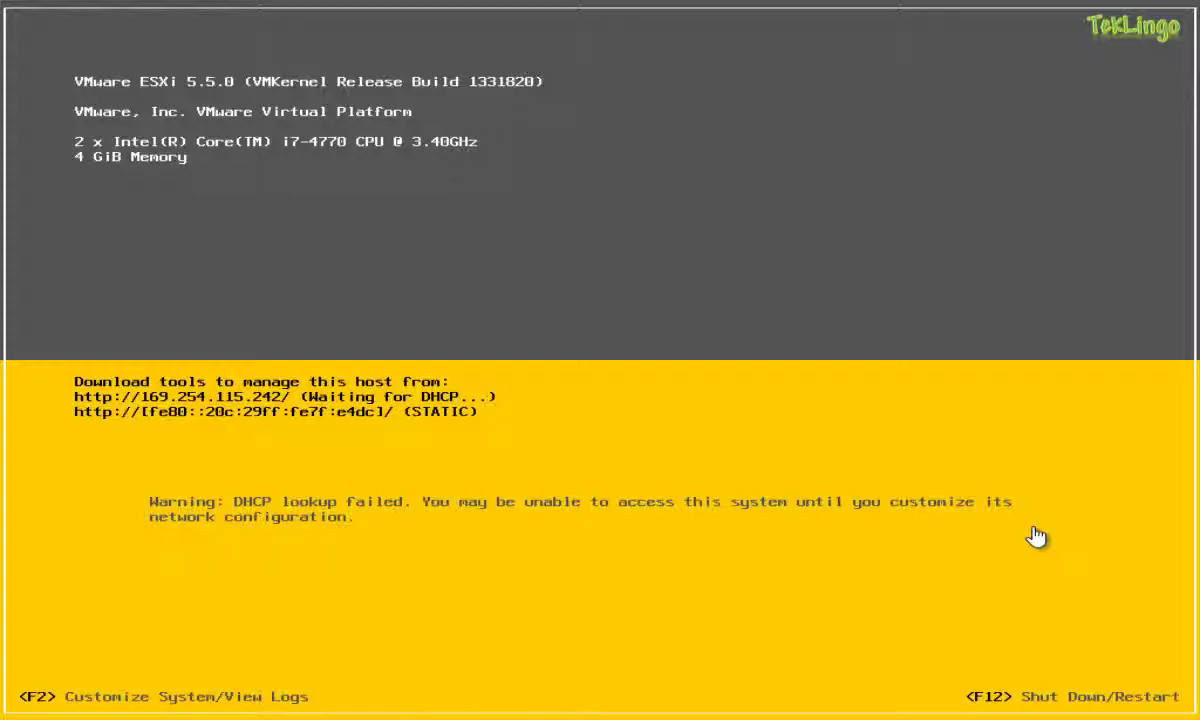
Bring up the Authentication Required prompt, keep the login name and enter the administrator password.
key("F2")
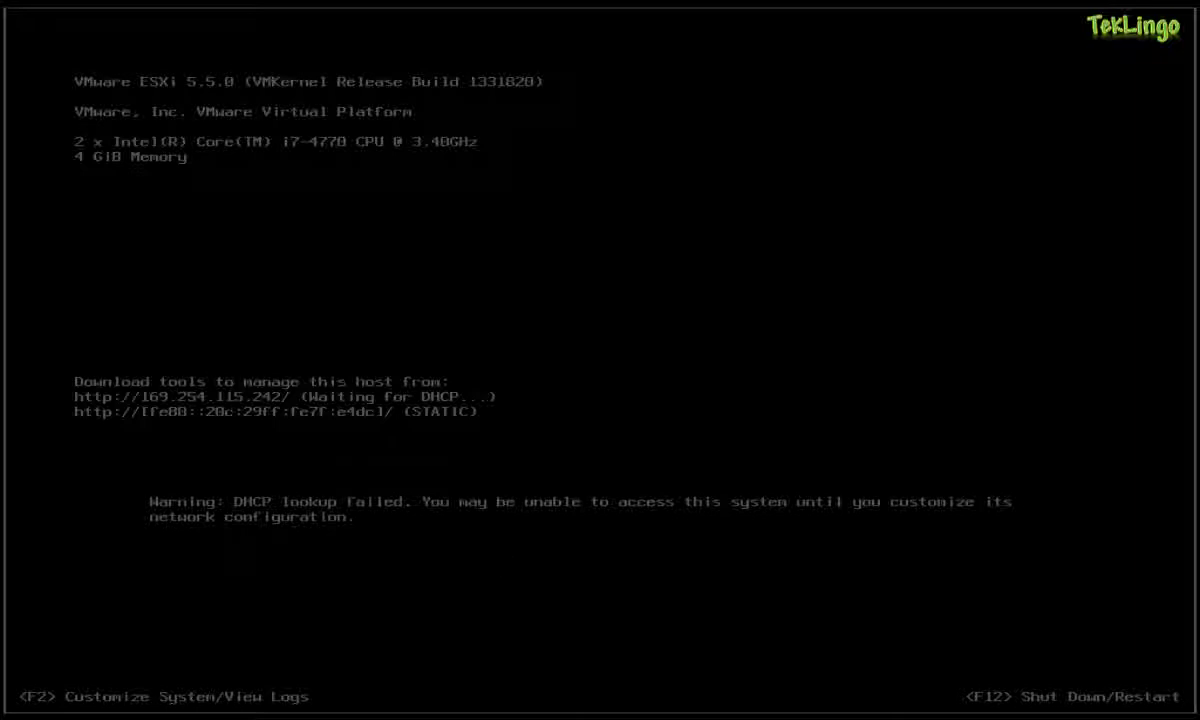
key("F2")
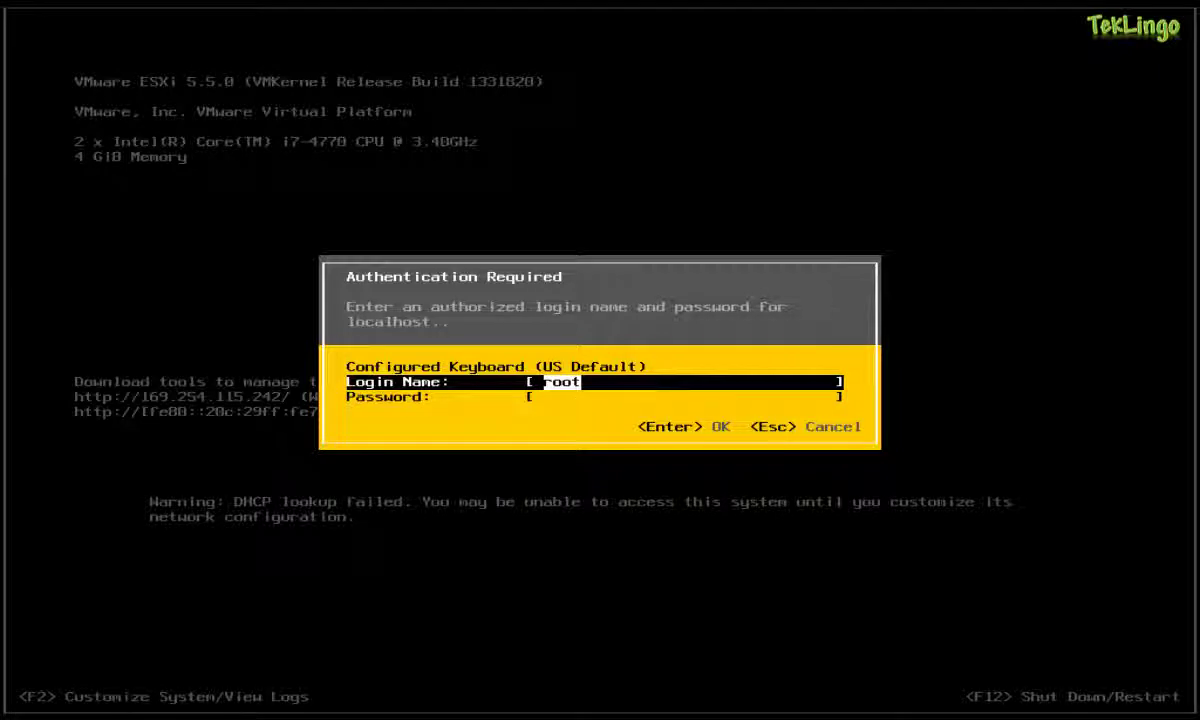
key("Tab")
type("*****")
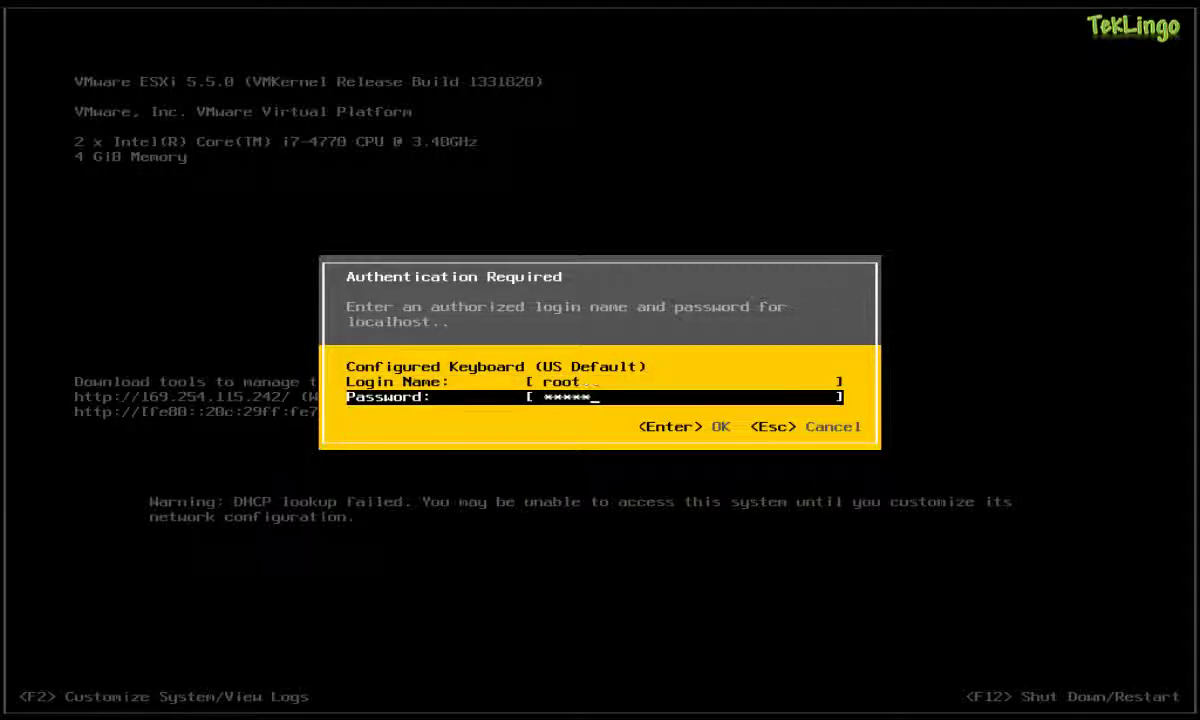
type("****")
Log in, then enter a new host password in both the New and Confirm Password fields.
key("Return")
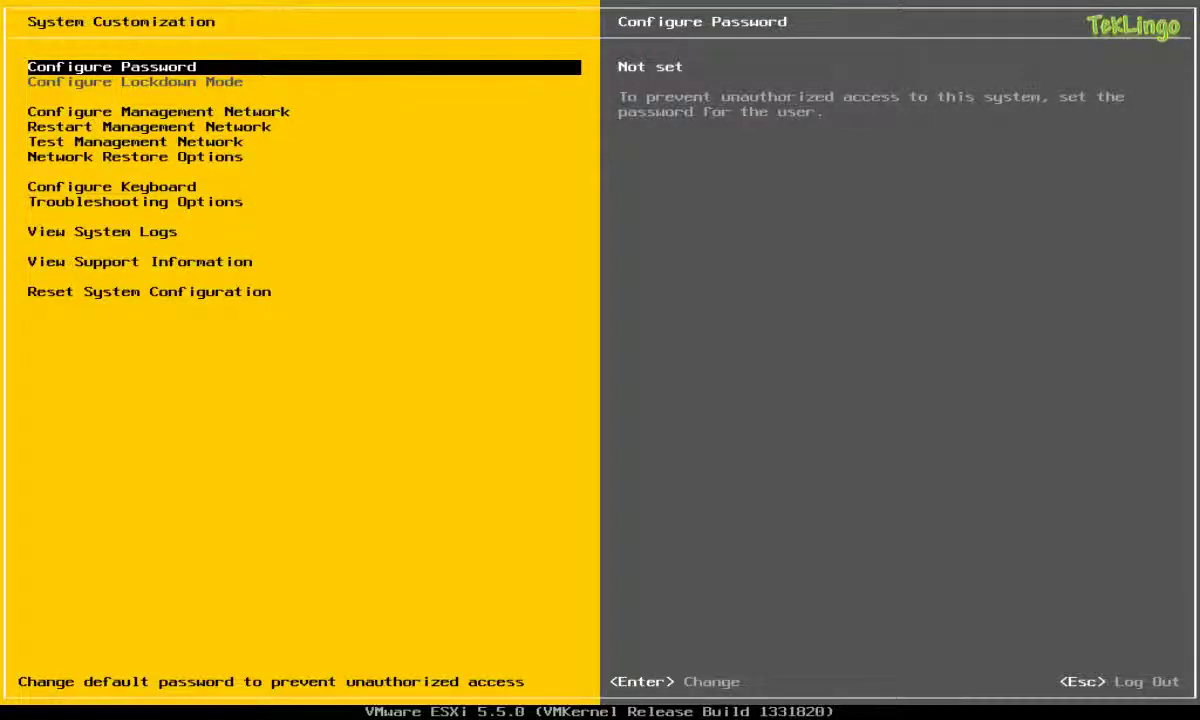
key("Return")
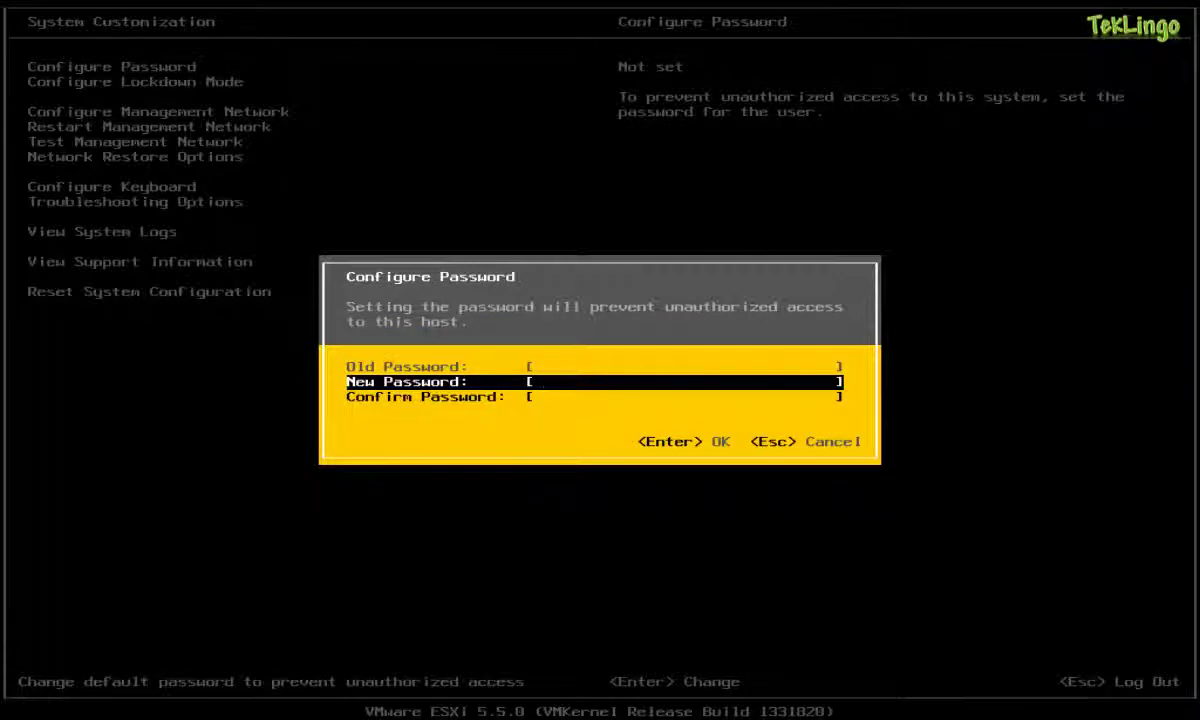
type("*********")
key("Tab")
type("********")
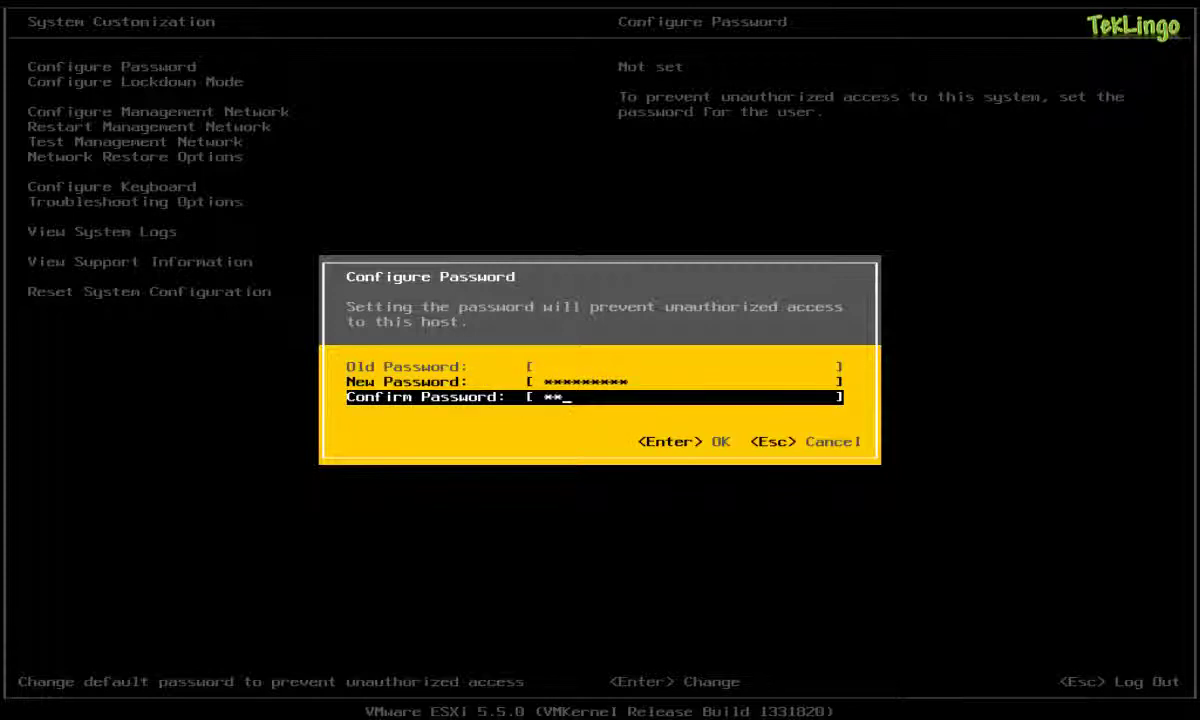
type("*")
Save the new password and open Configure Management Network, showing adapter vmnic0.
key("Return")
key("Down")
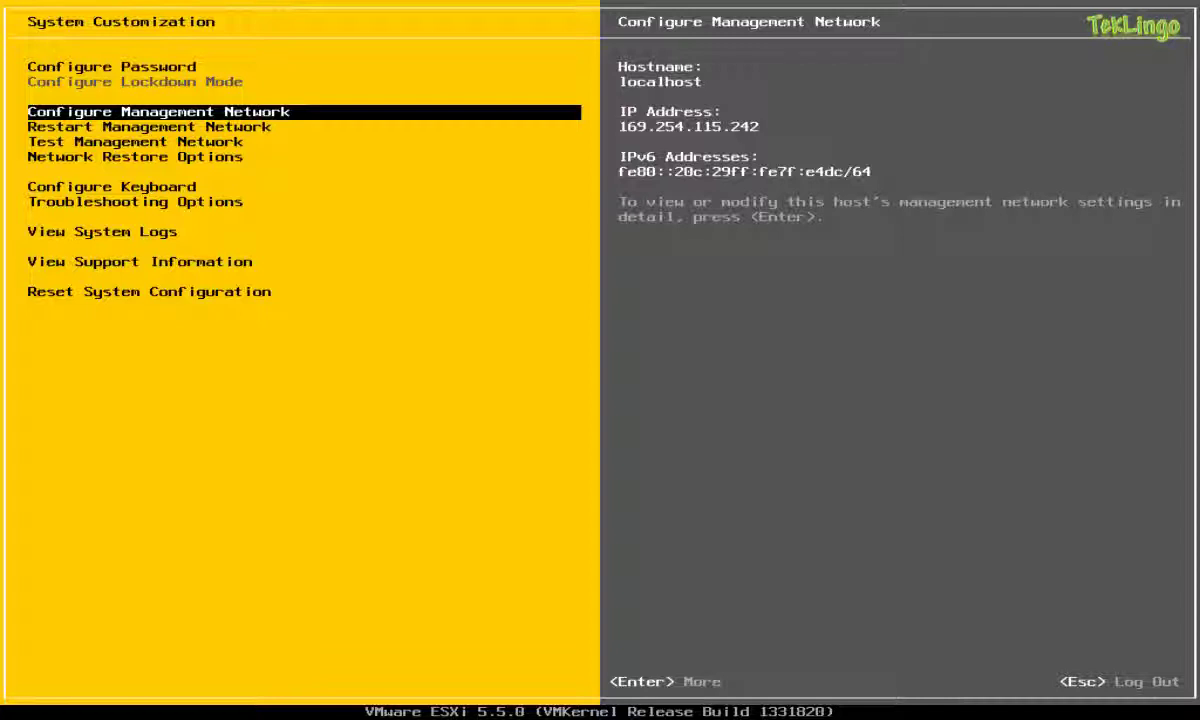
key("Return")
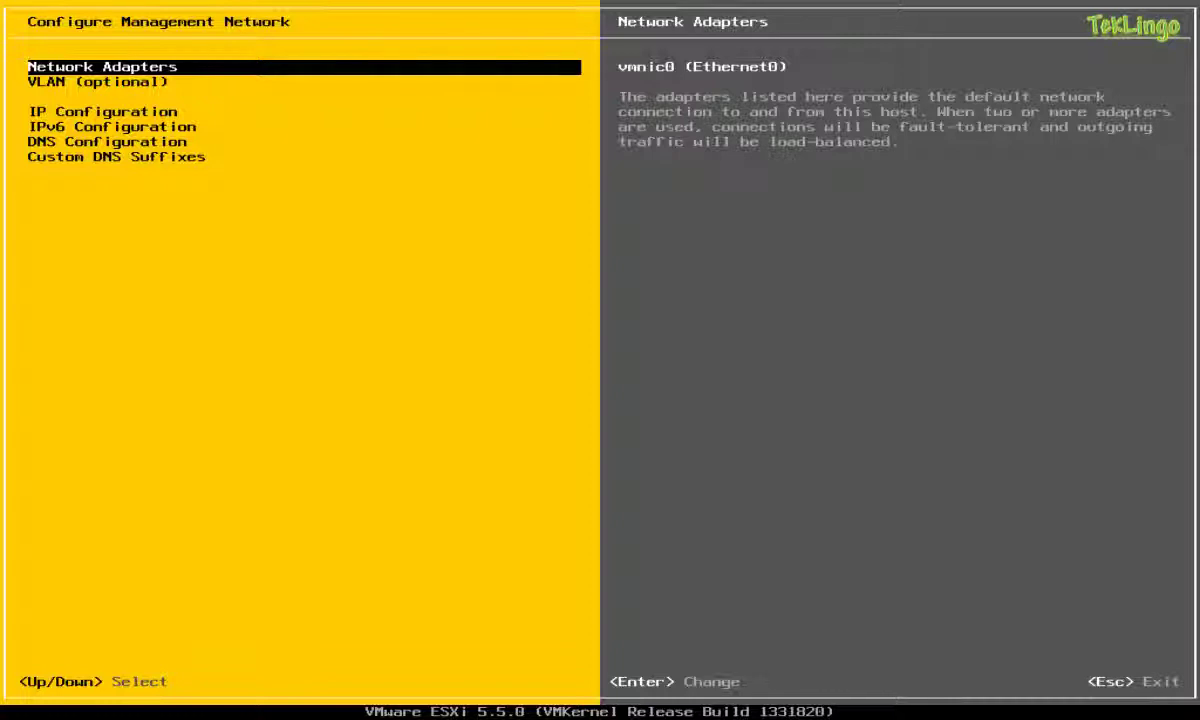
Add vmnic1 alongside vmnic0 as a management network adapter.
key("Return")
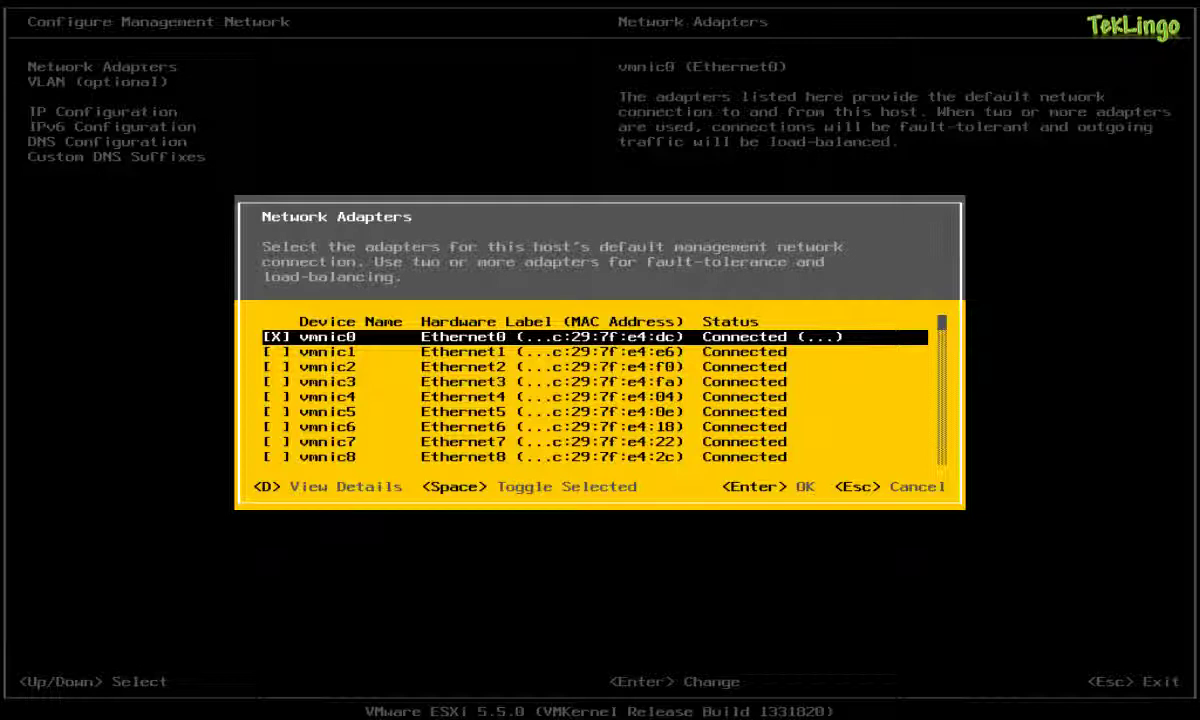
key("Down")
key("space")
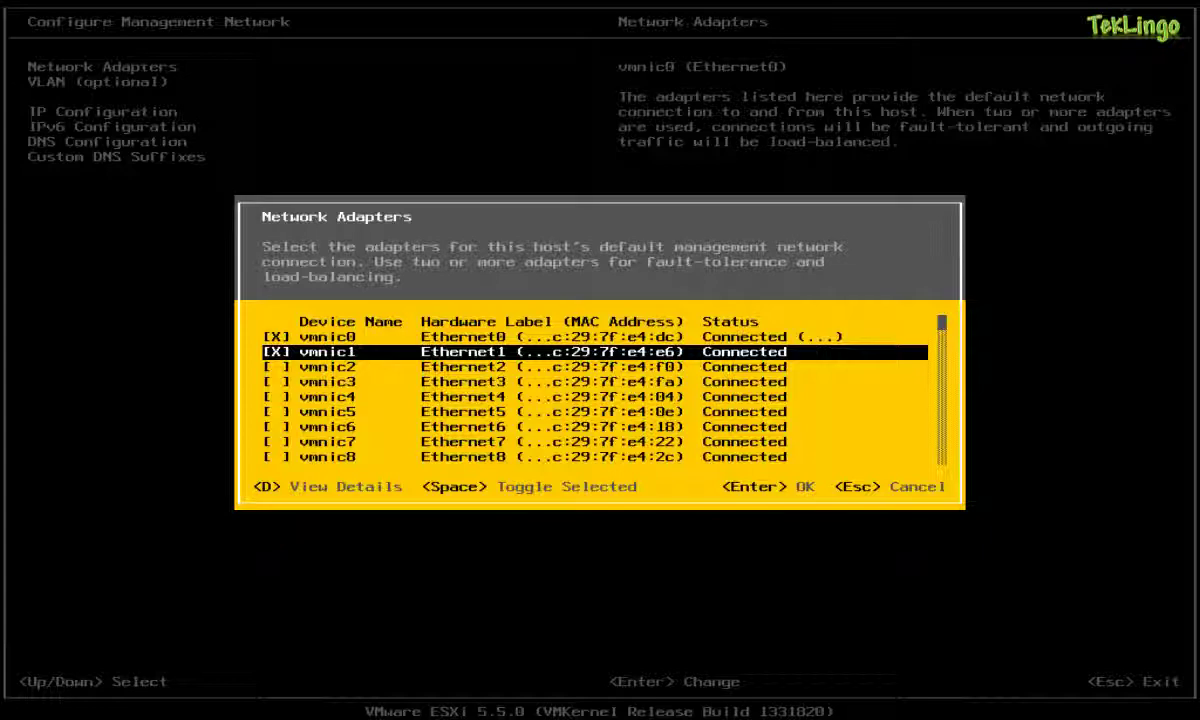
key("Return")
key("Down")
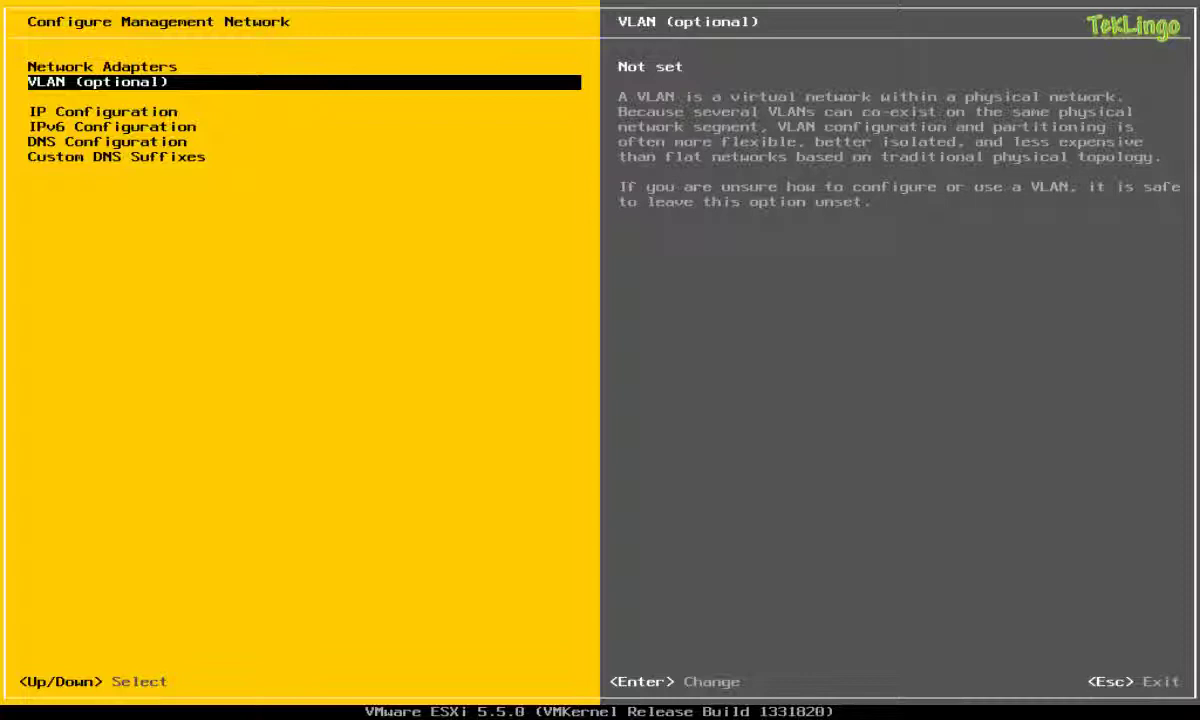
Switch IPv4 to static: IP 192.168.10.21, mask 255.255.255.0, gateway 192.168.10.254.
key("Down")
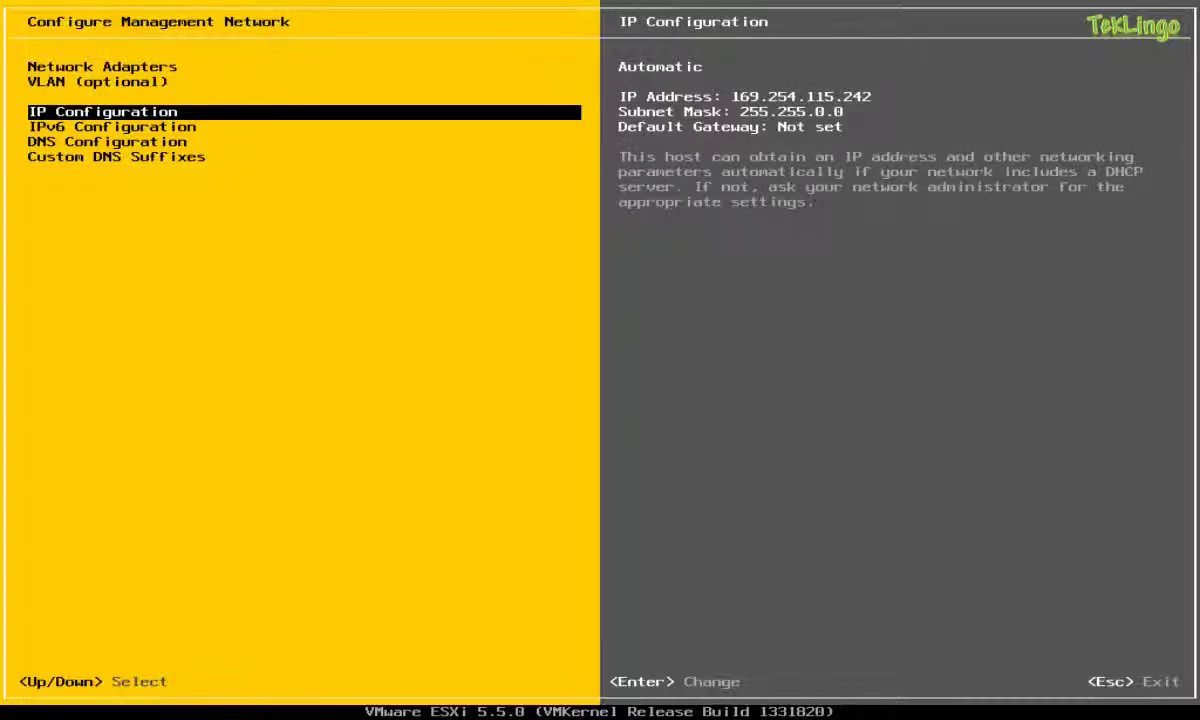
key("Return")
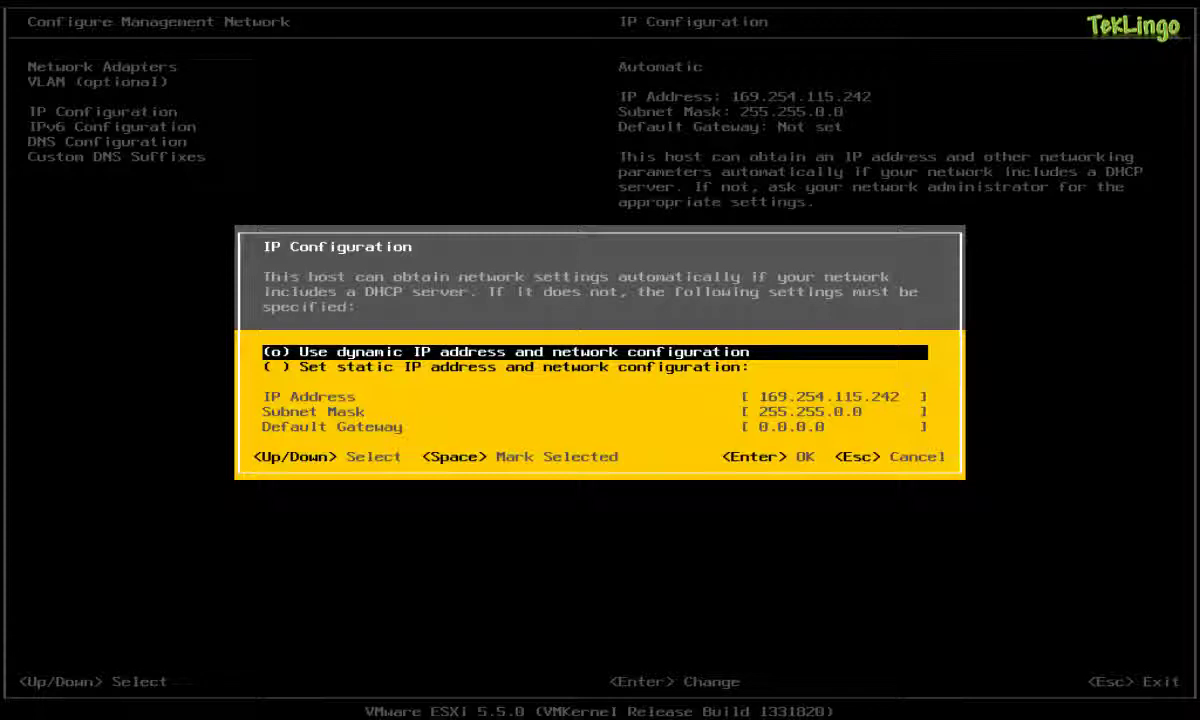
key("Down")
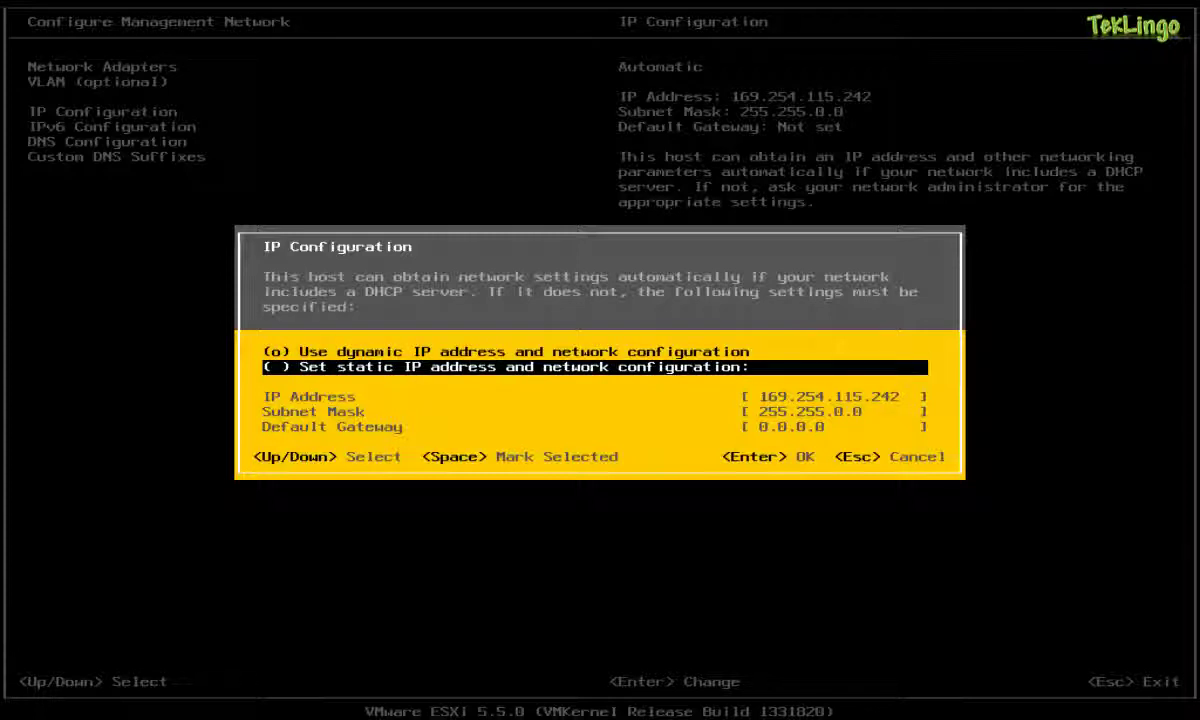
key("space")
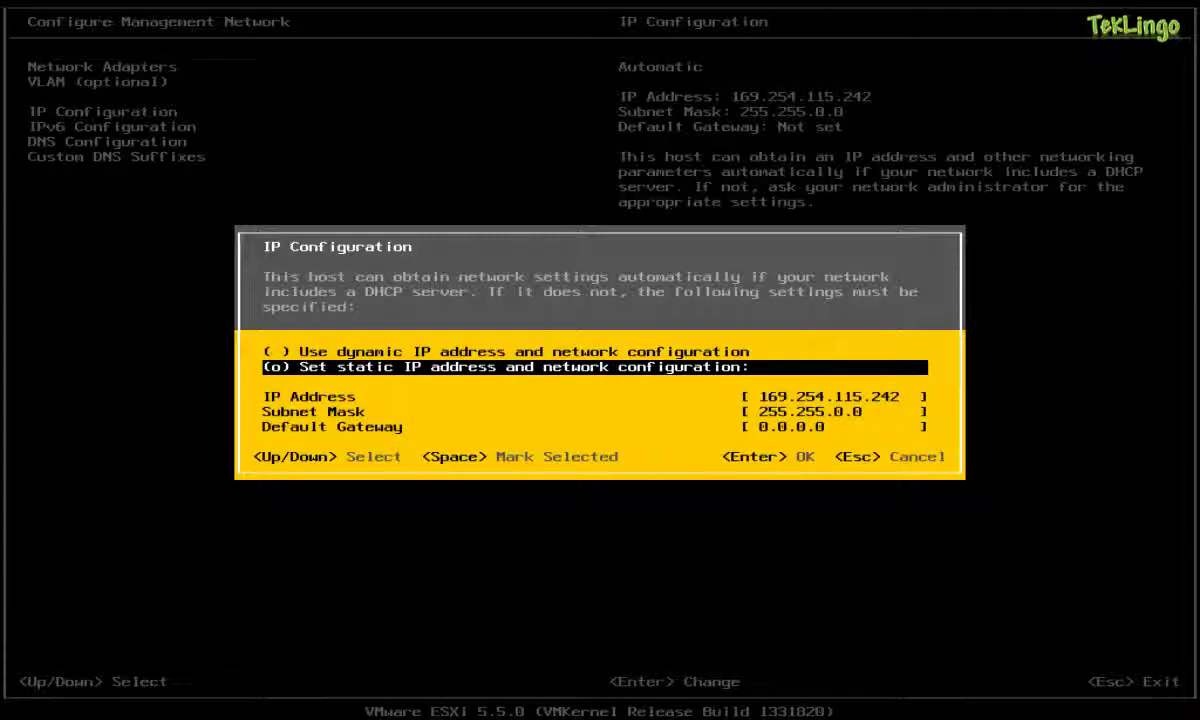
key("Down")
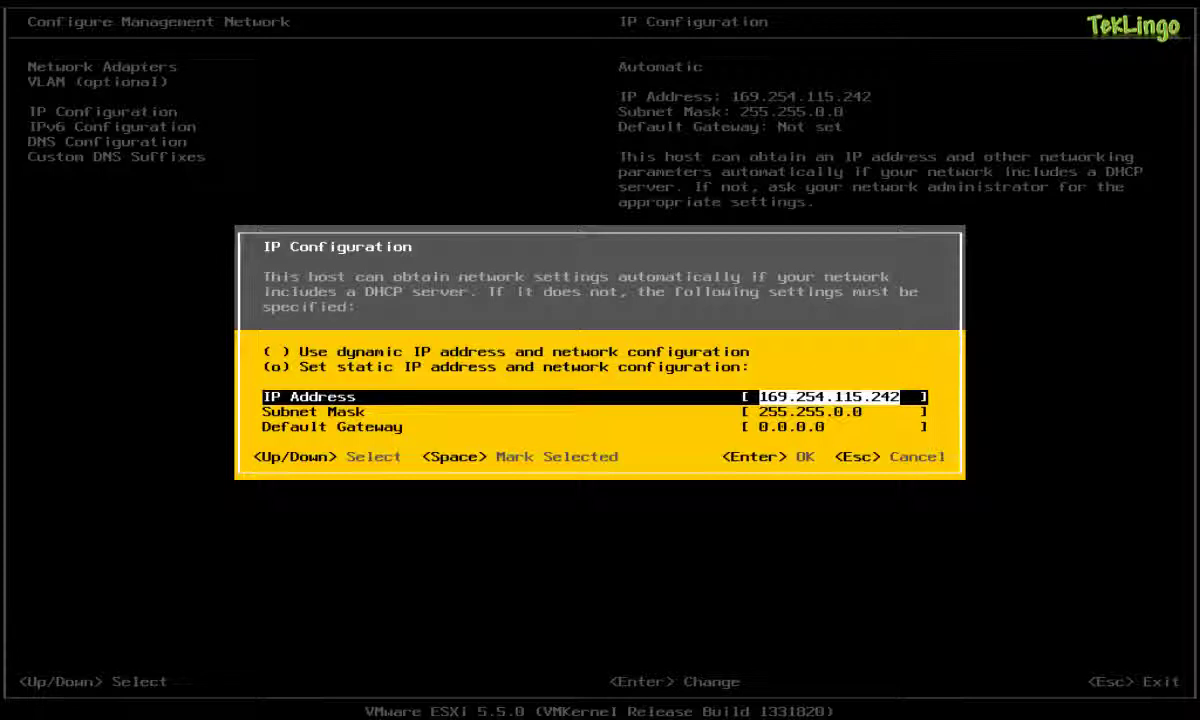
type("192.1")
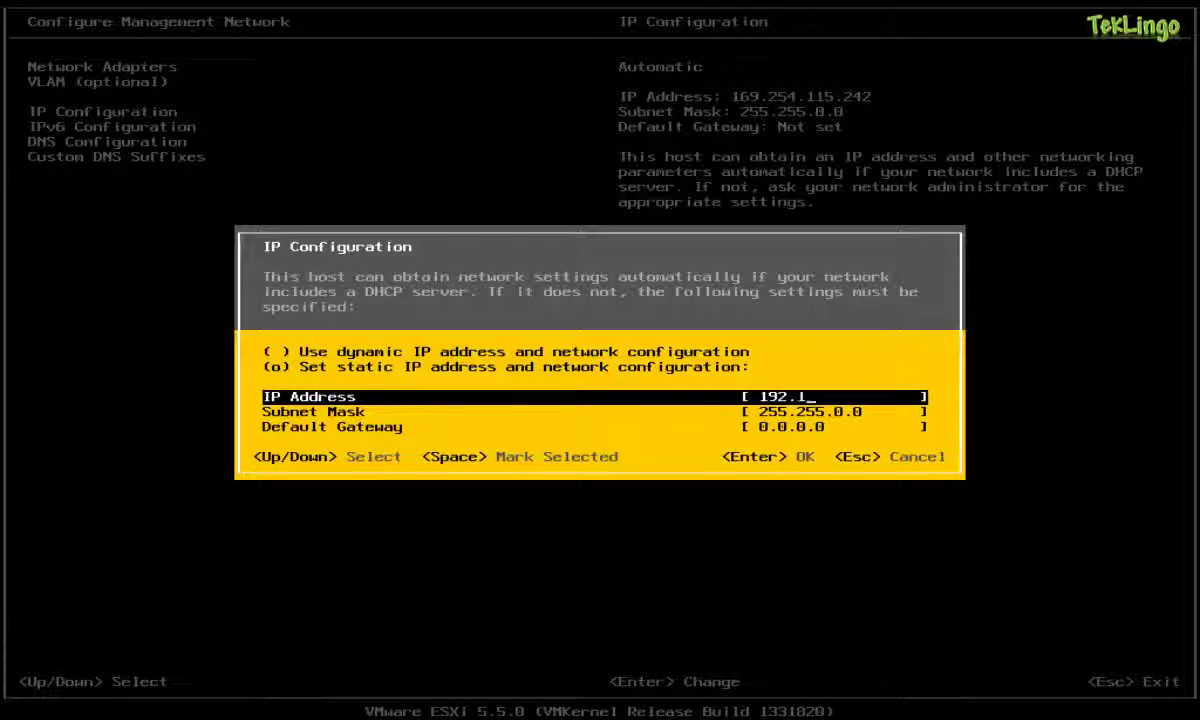
type("68.10.21")
key("Down")
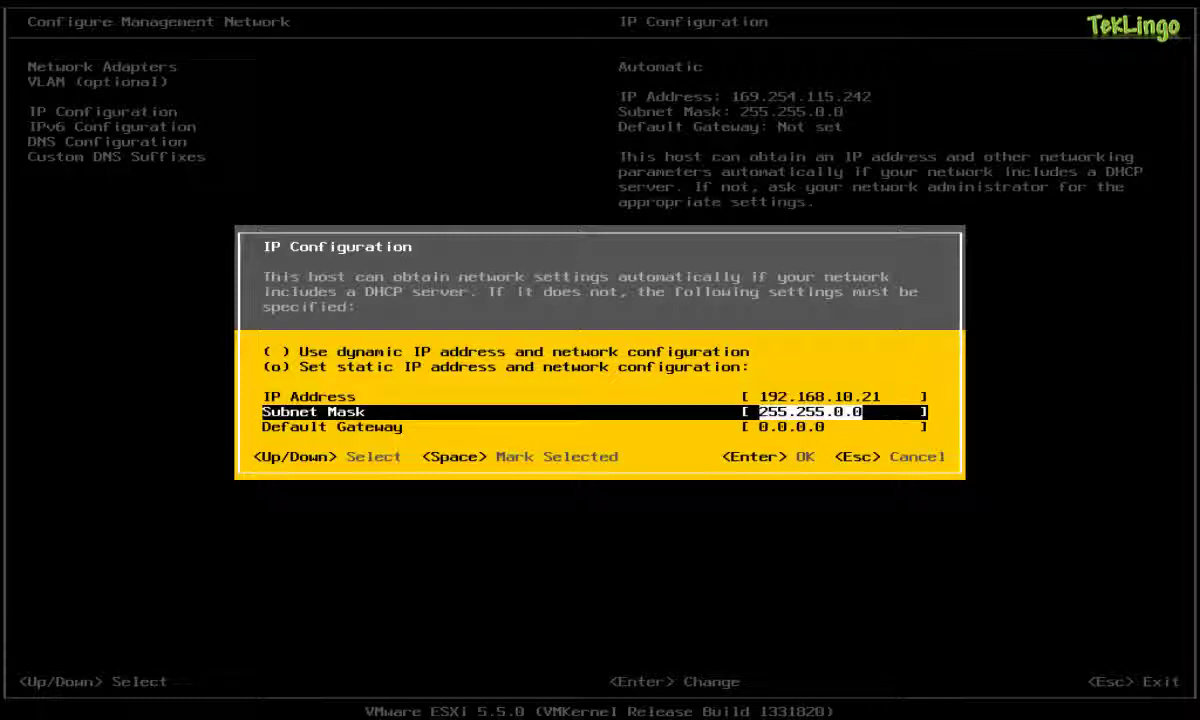
type("255.")
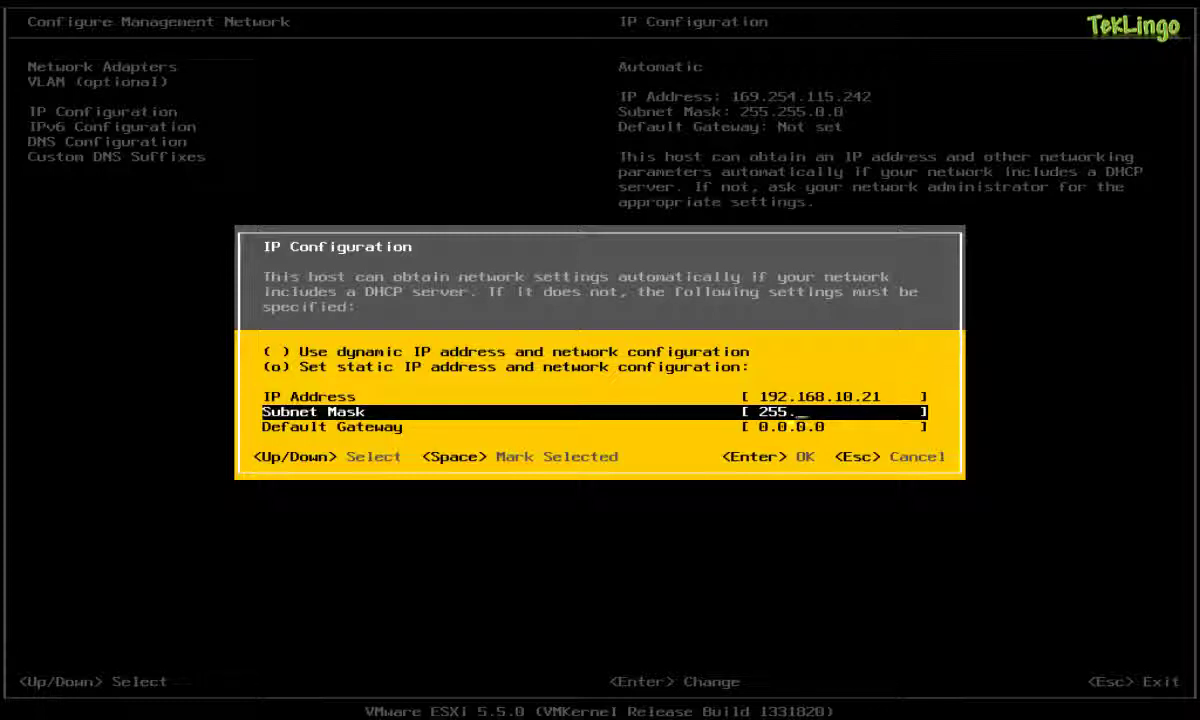
type("255.255.0")
key("Down")
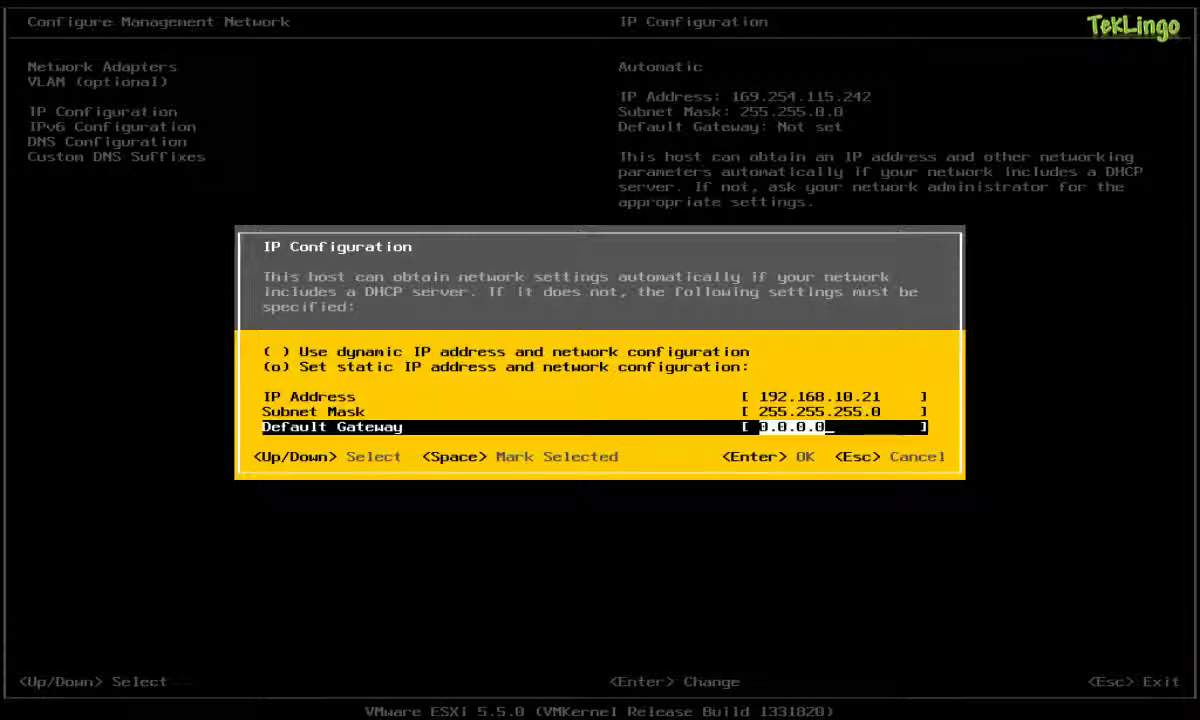
type("192.168.10.")
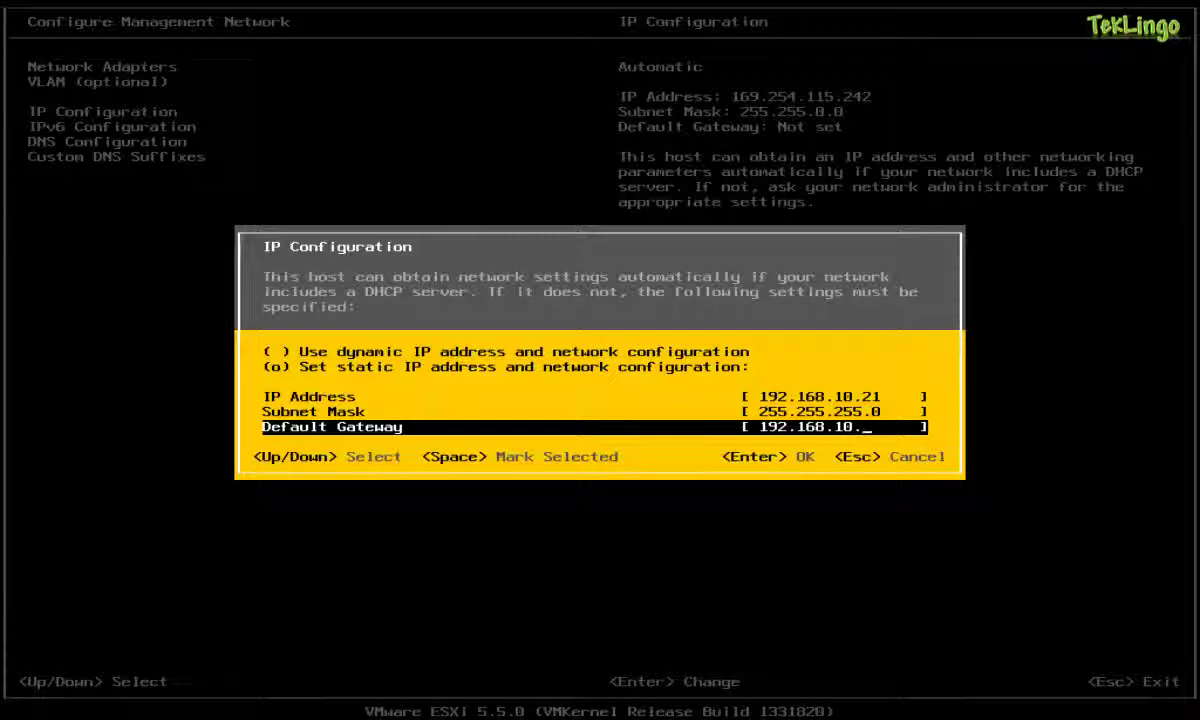
type("254")
key("Return")
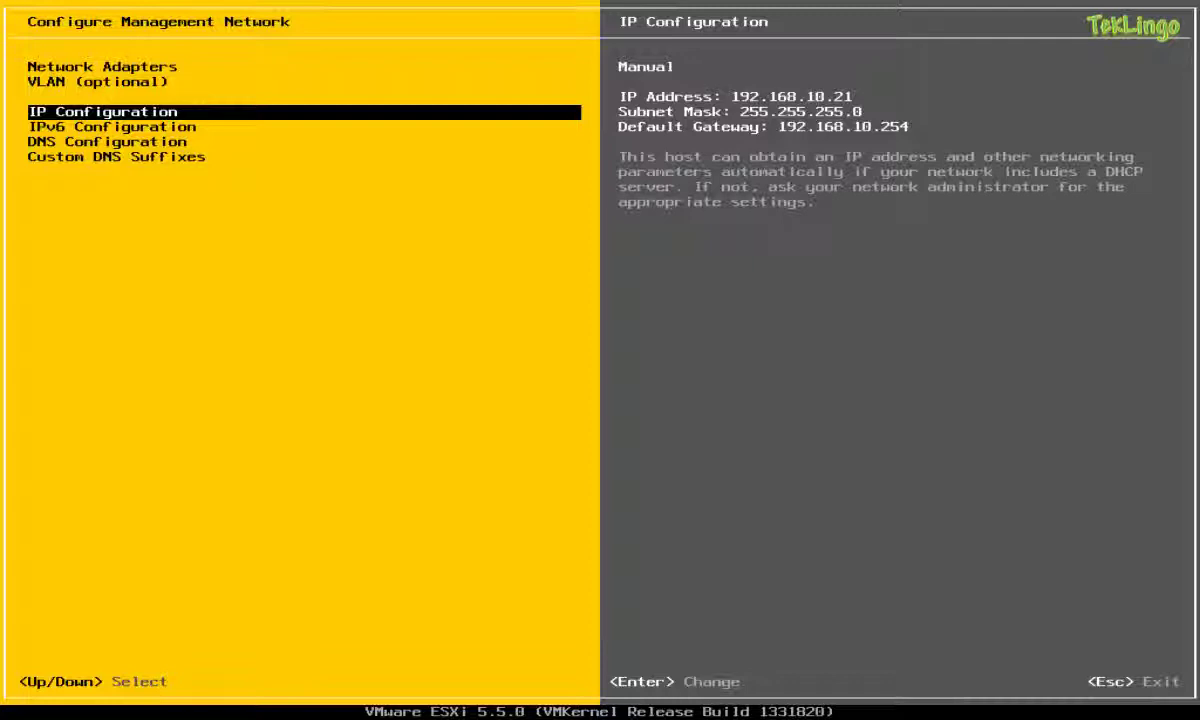
Uncheck Enable IPv6 in the IPv6 Configuration for the management network.
key("Down")
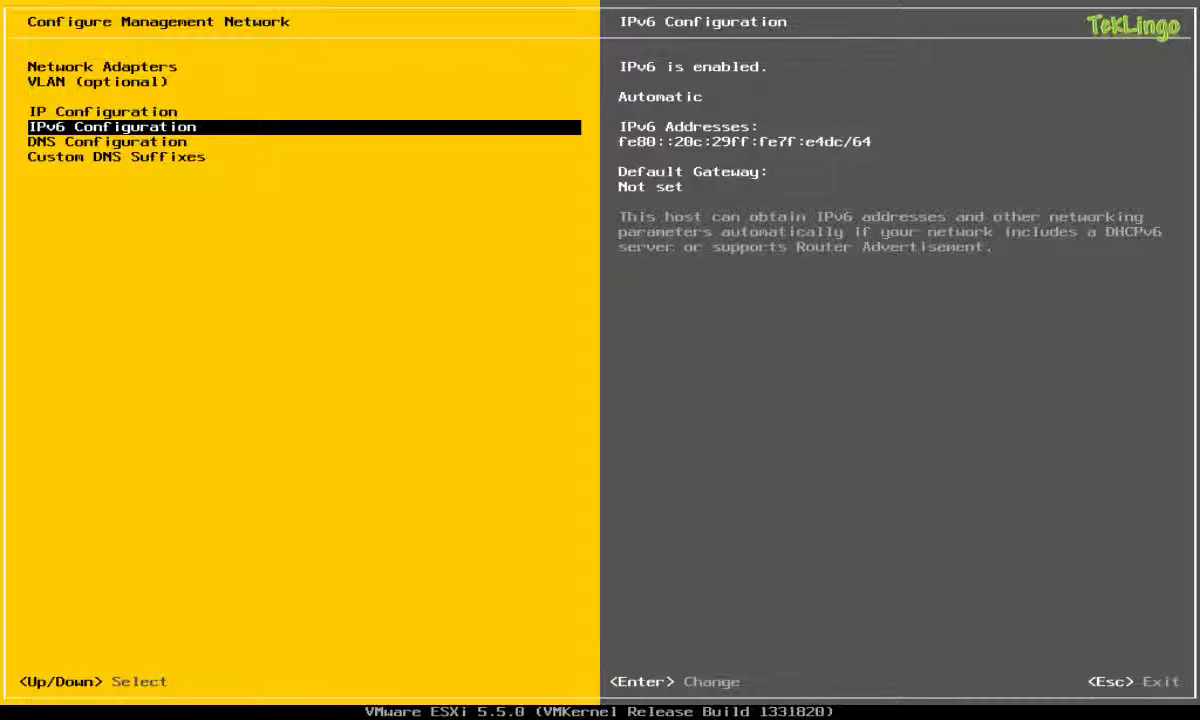
key("Return")
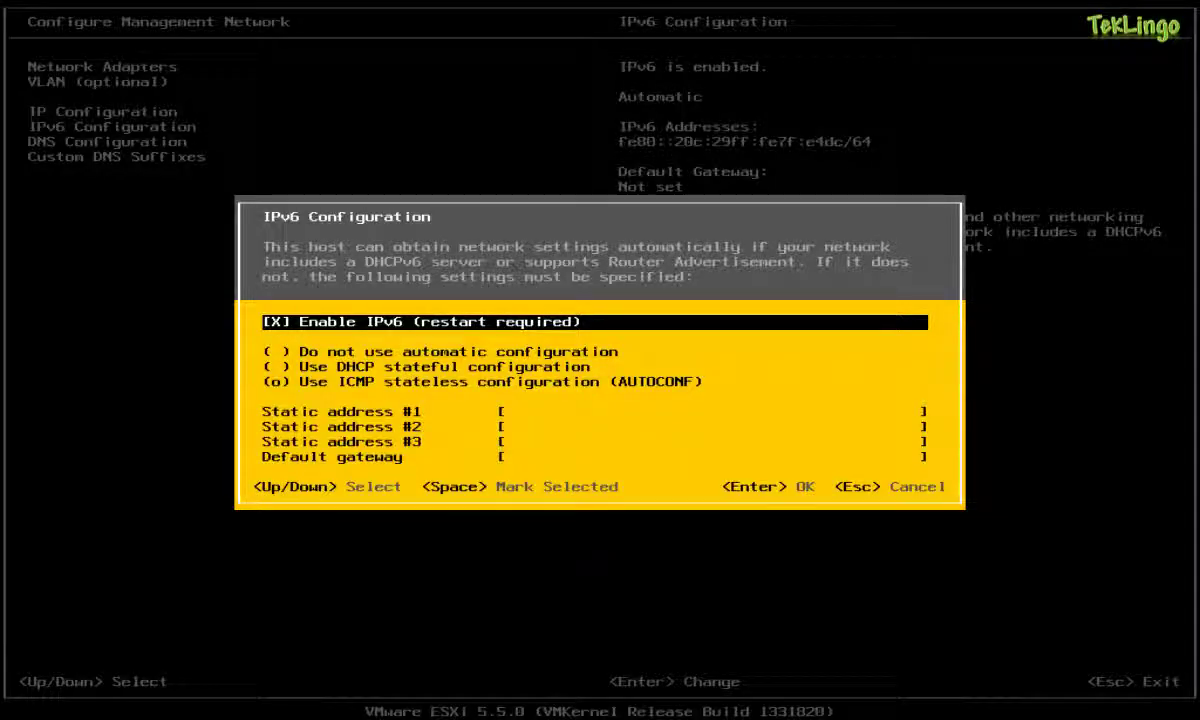
key("space")
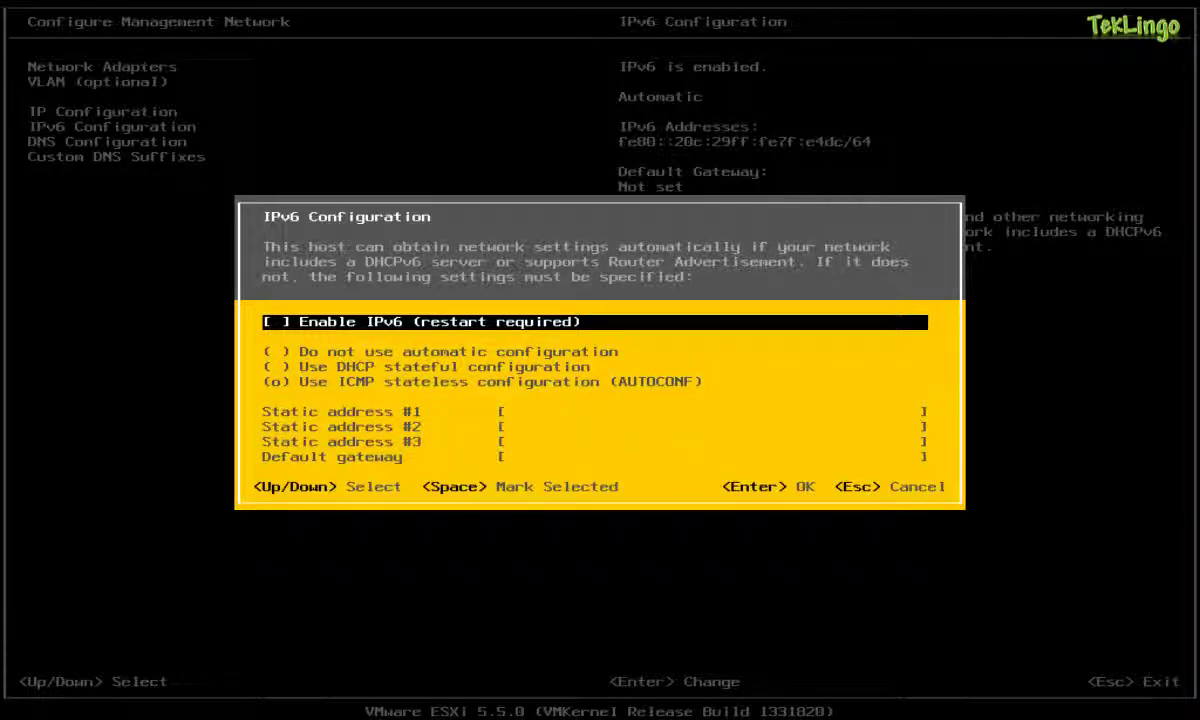
key("Return")
Set primary DNS server 192.168.10.1 and hostname ESXi5A.contoso.com in DNS Configuration.
key("Down")
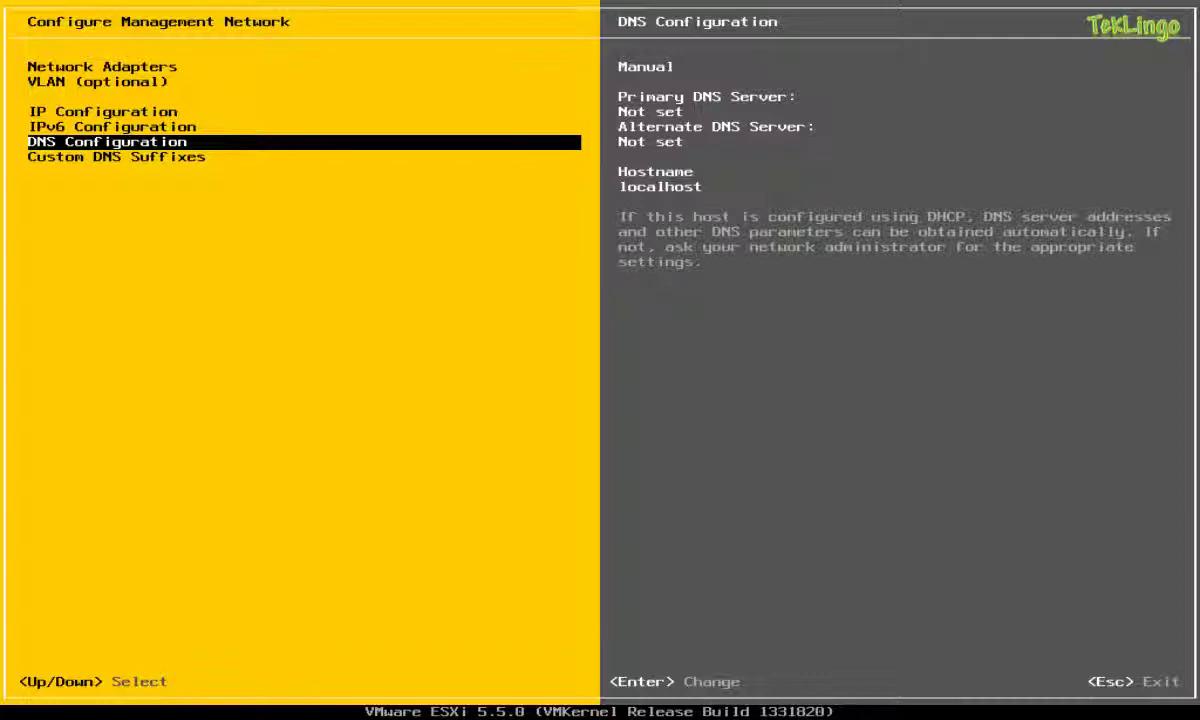
key("Return")
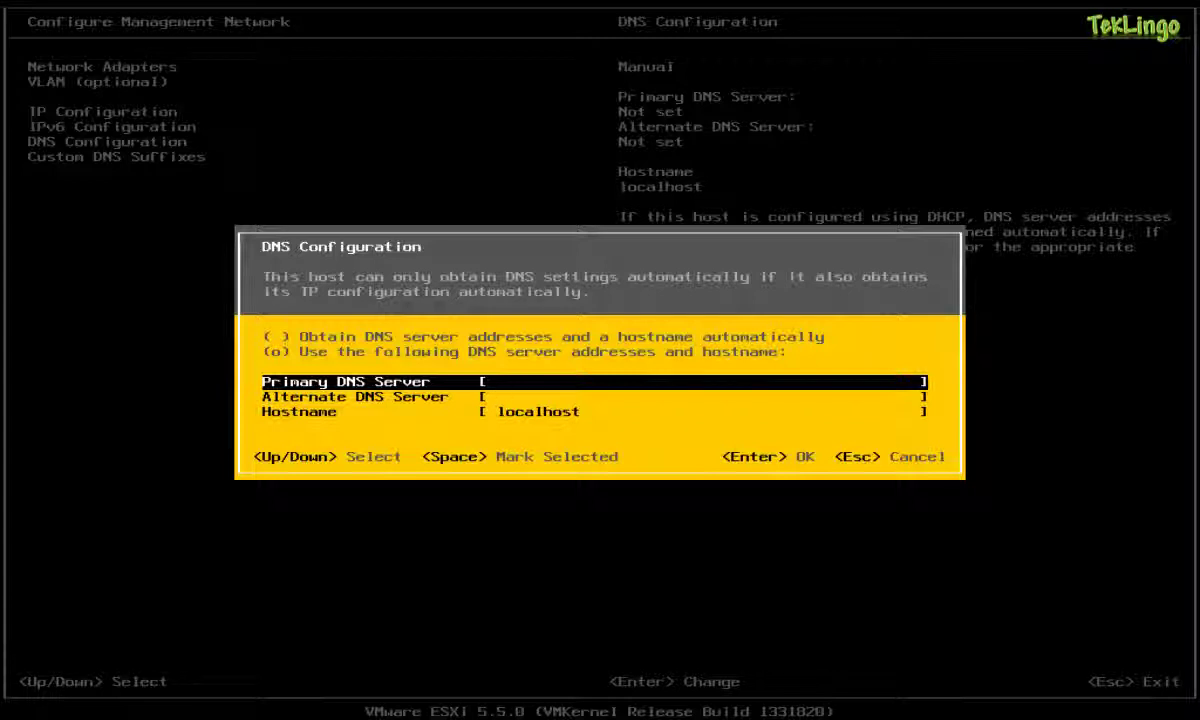
type("192.")
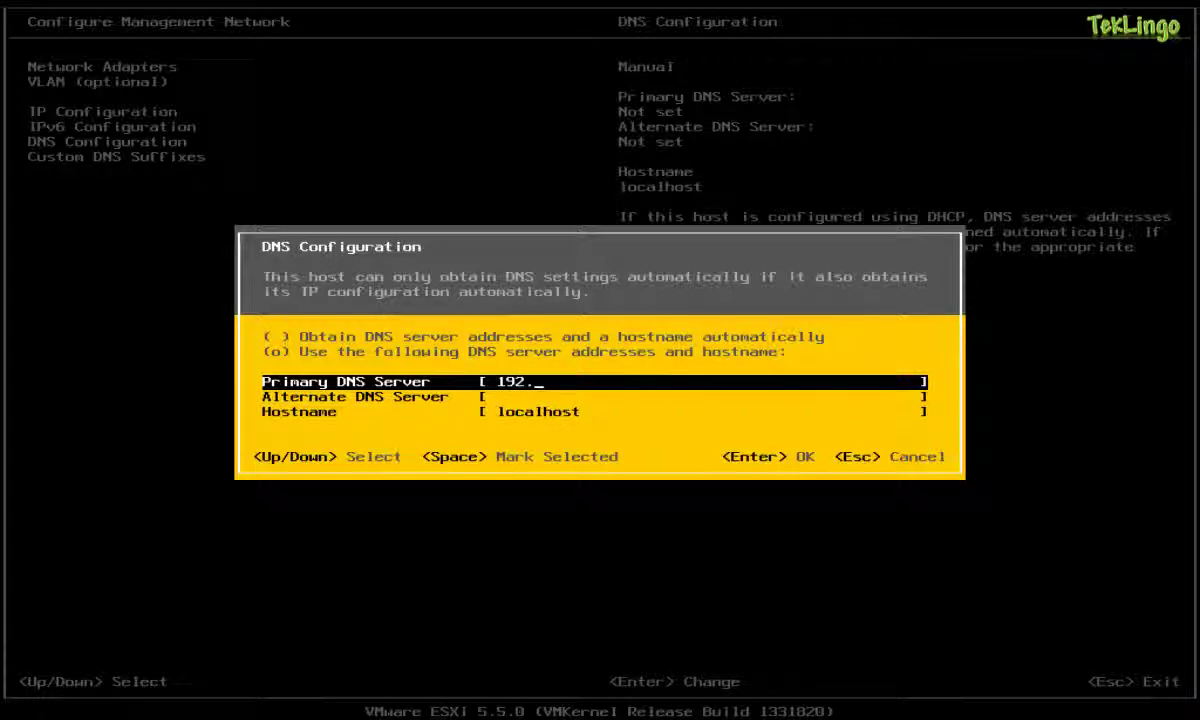
type("168.10.1")
key("Down")
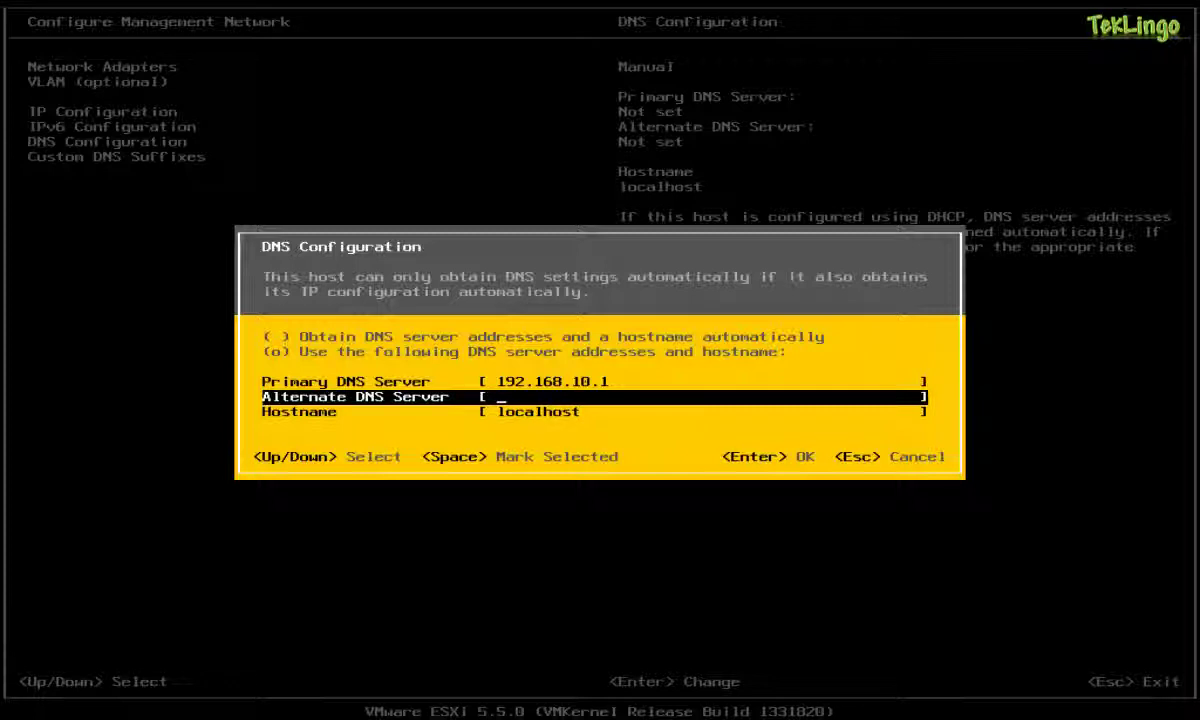
key("Down")
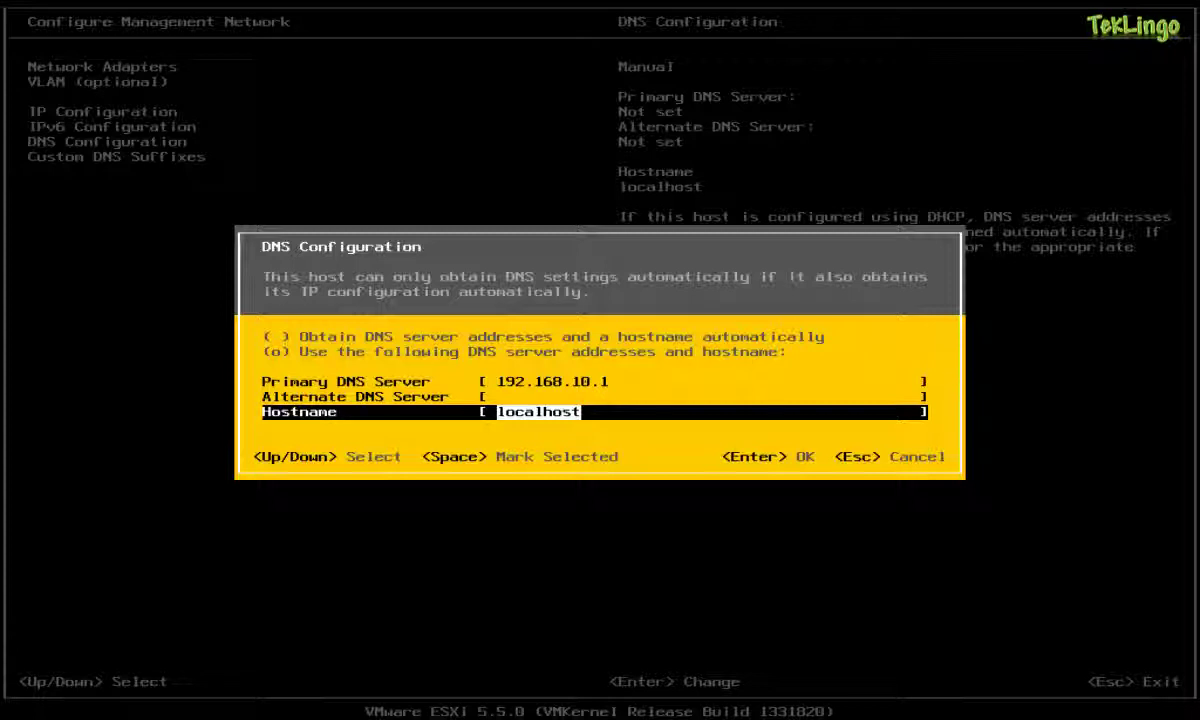
type("ESXi5A")
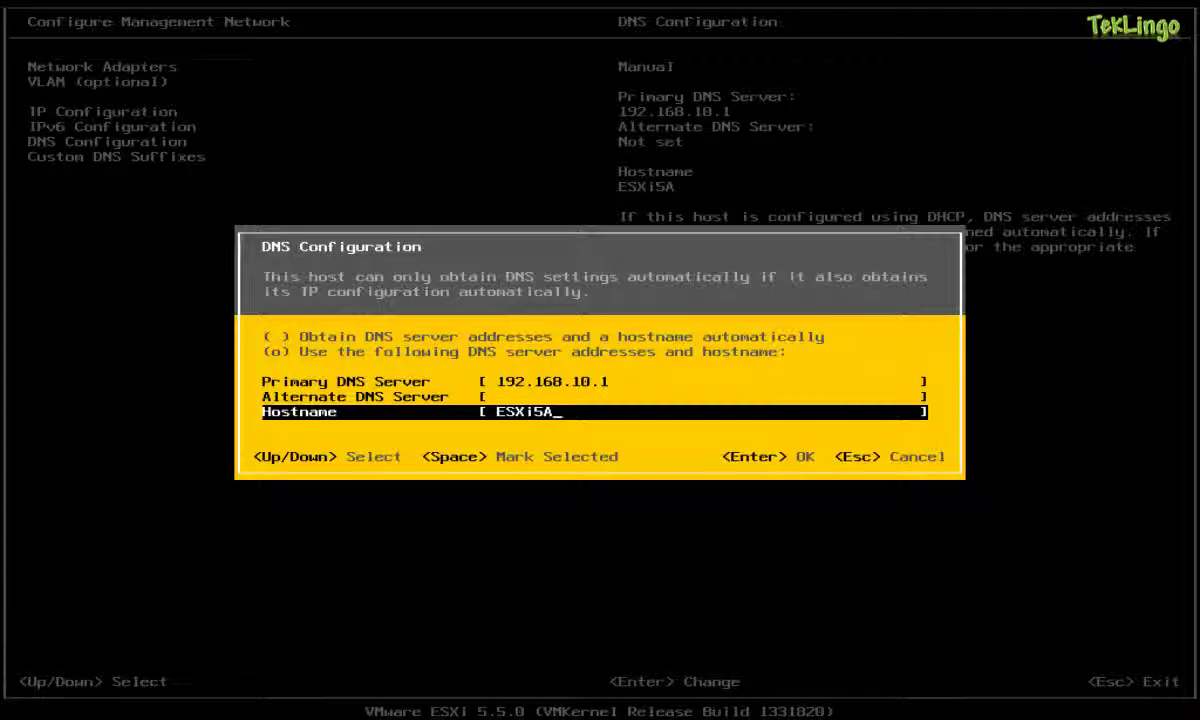
type(".contoso.com")
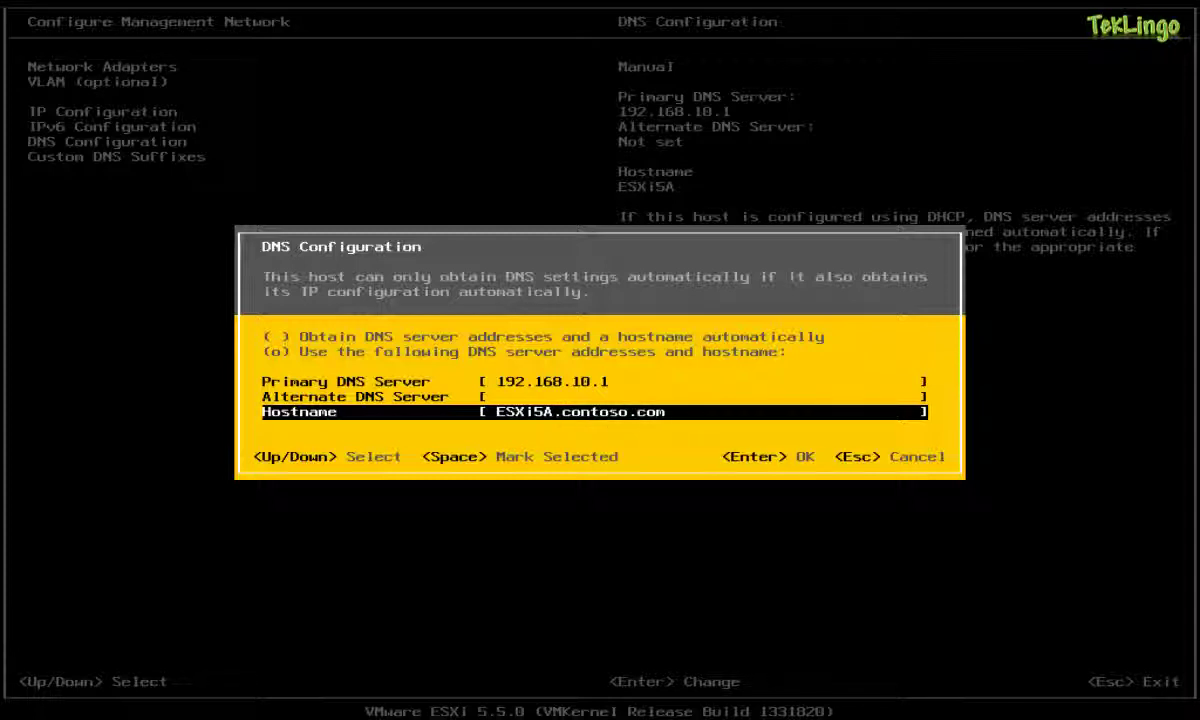
Save the DNS settings, review Custom DNS Suffixes (not set), and exit to the apply-and-reboot prompt.
key("Return")
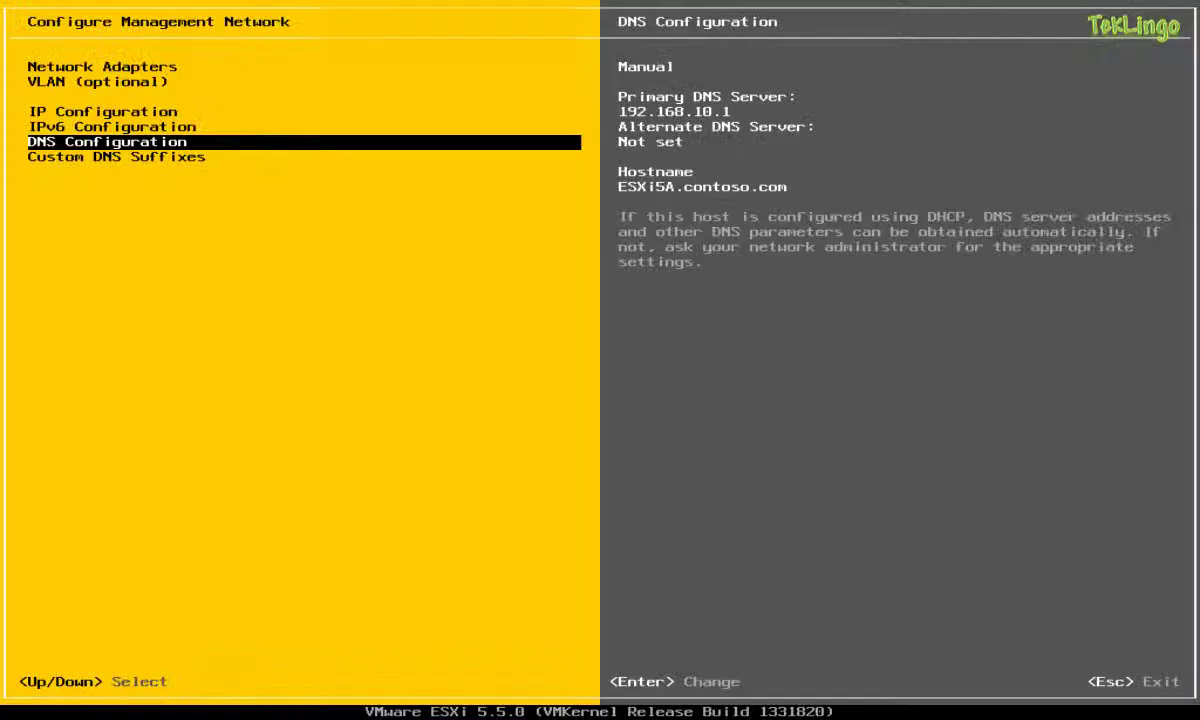
key("Down")
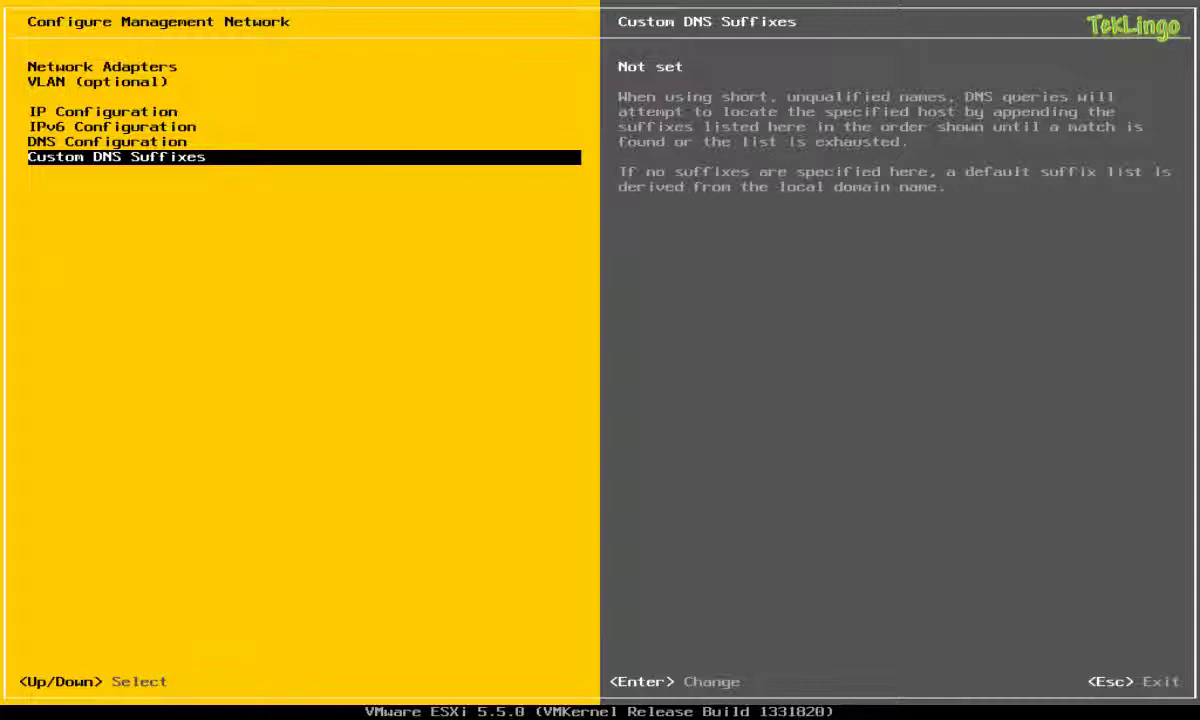
key("Up")
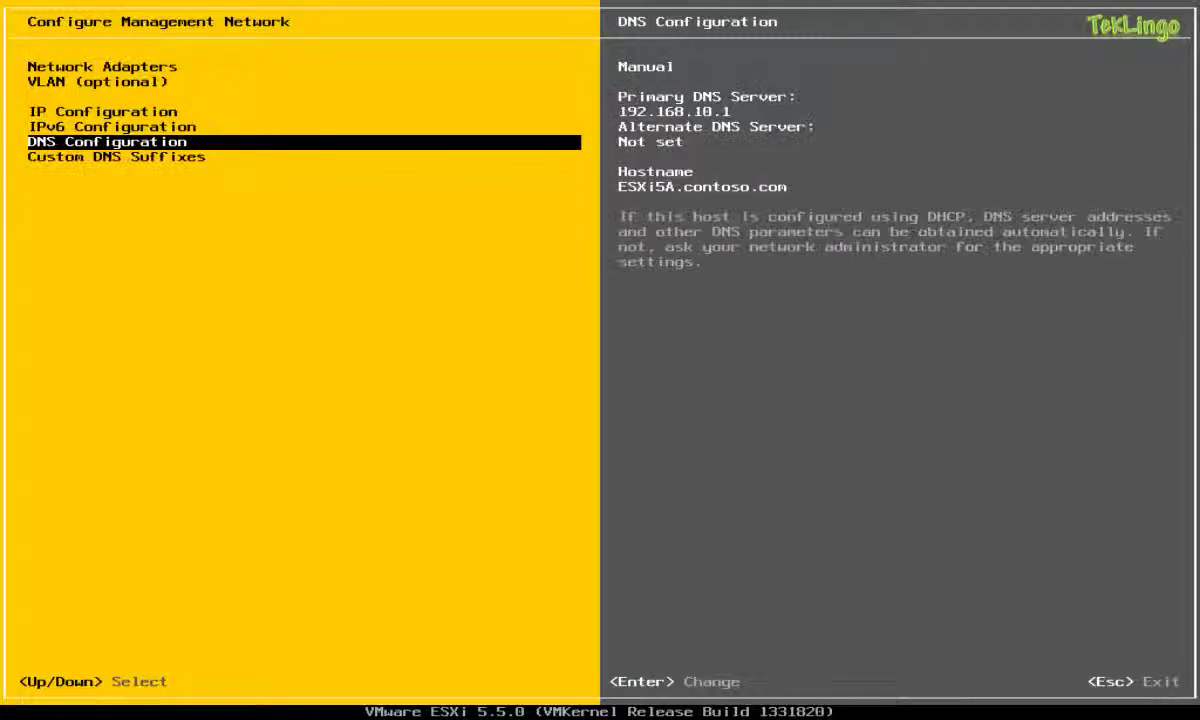
key("Down")
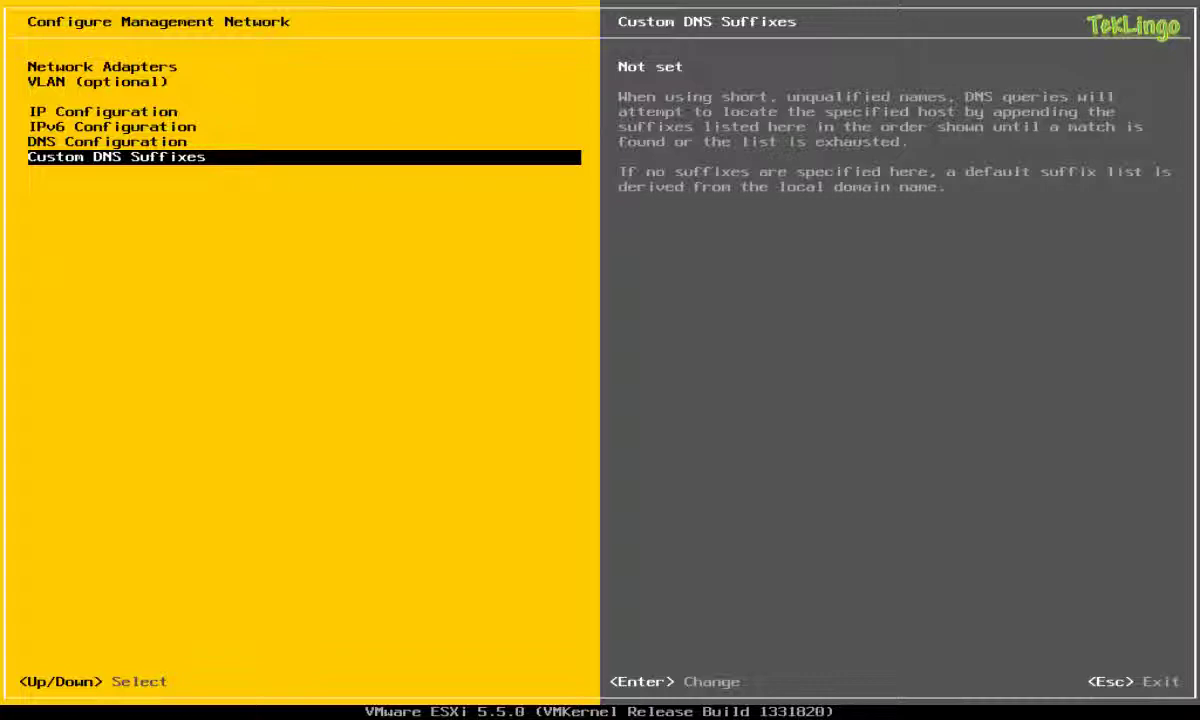
key("Escape")
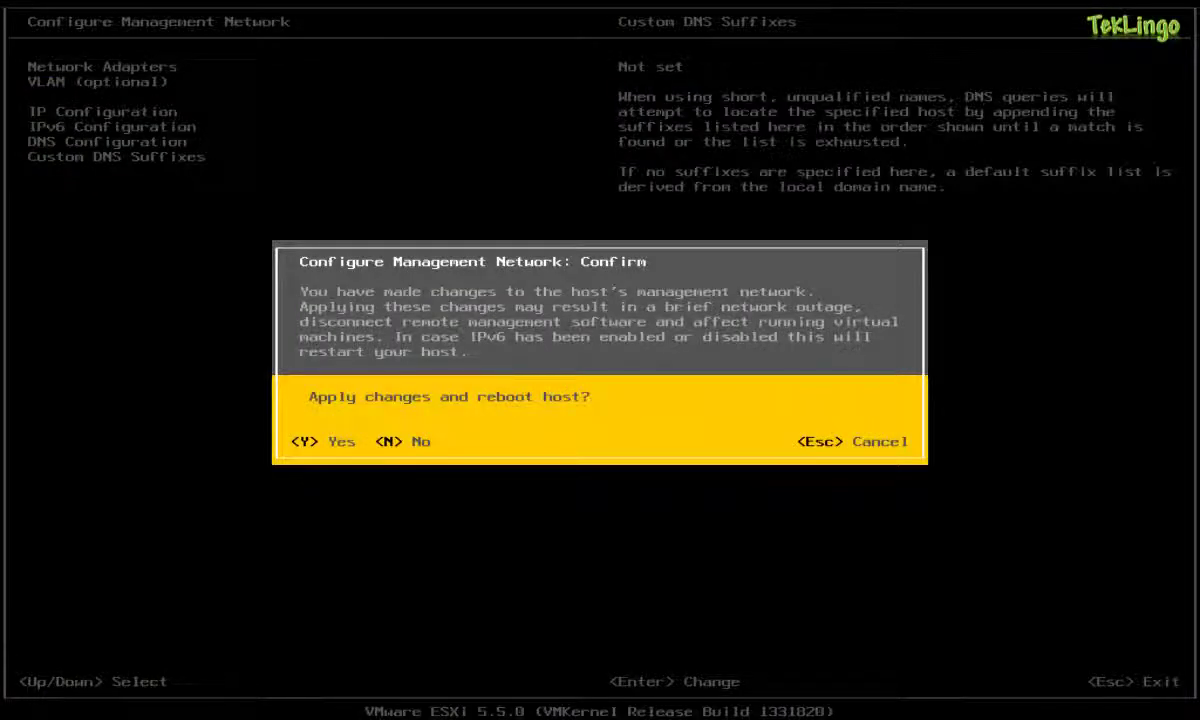
Confirm with Y to apply the network changes and reboot the host.
key("y")
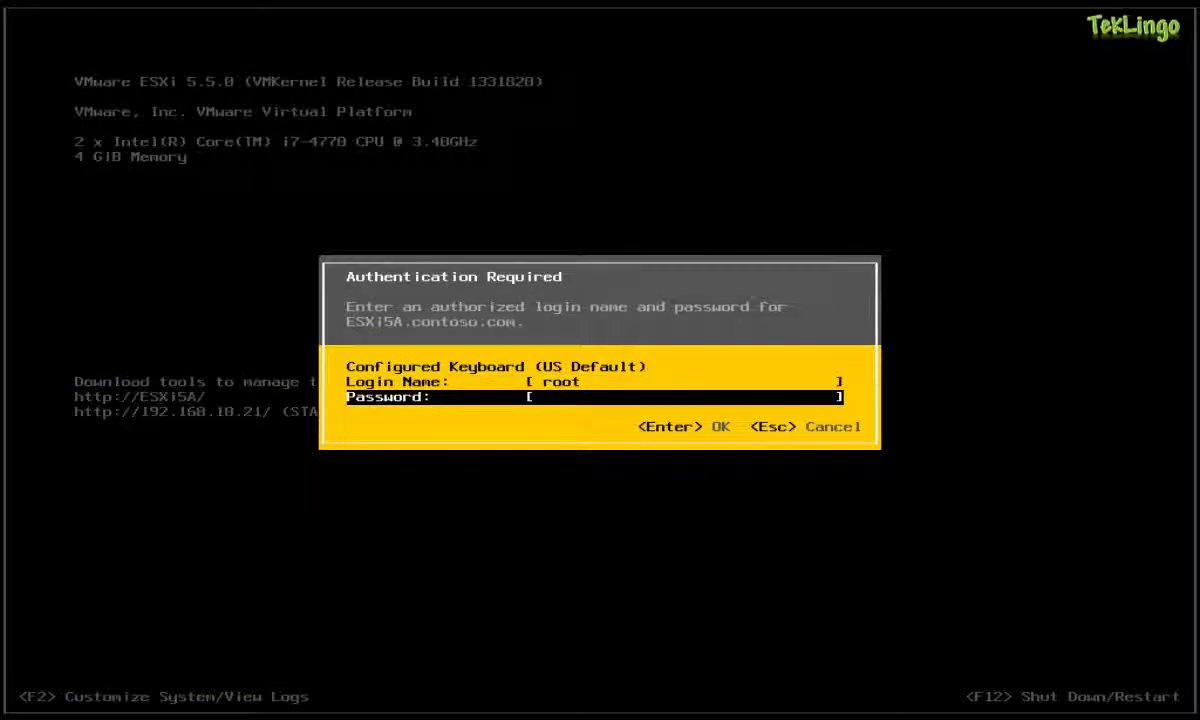
Log back in with the root password on the rebooted host and select Test Management Network.
type("********")
key("Return")
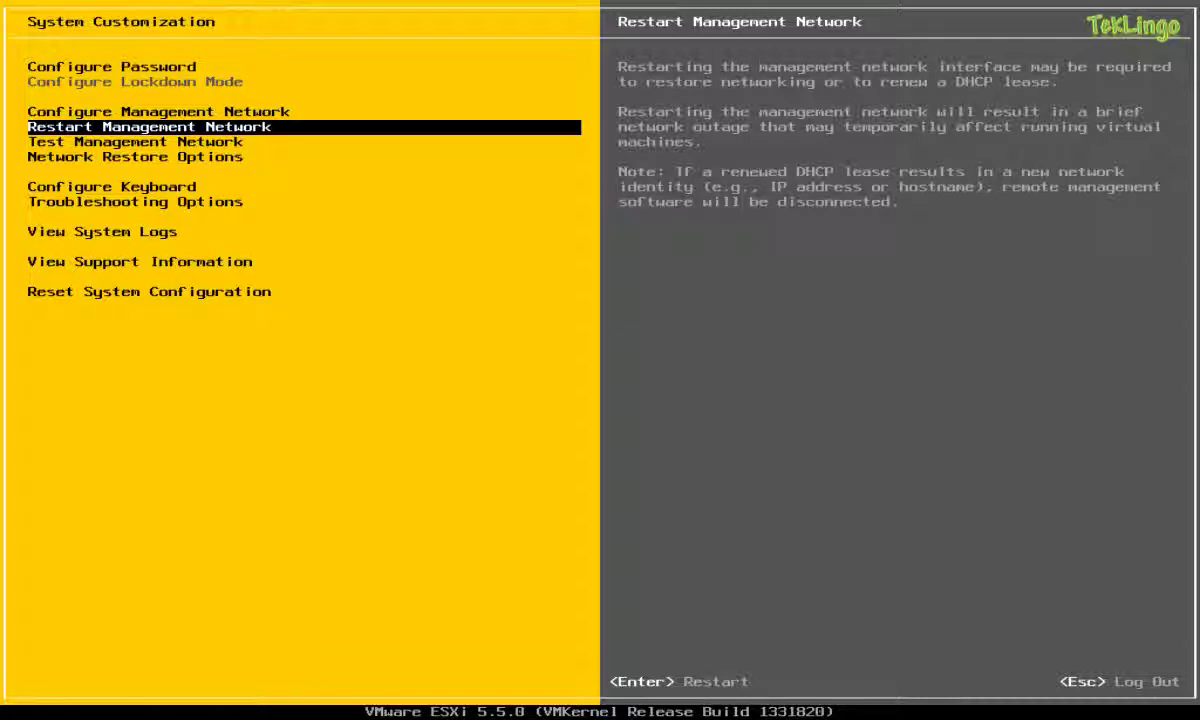
key("Down")
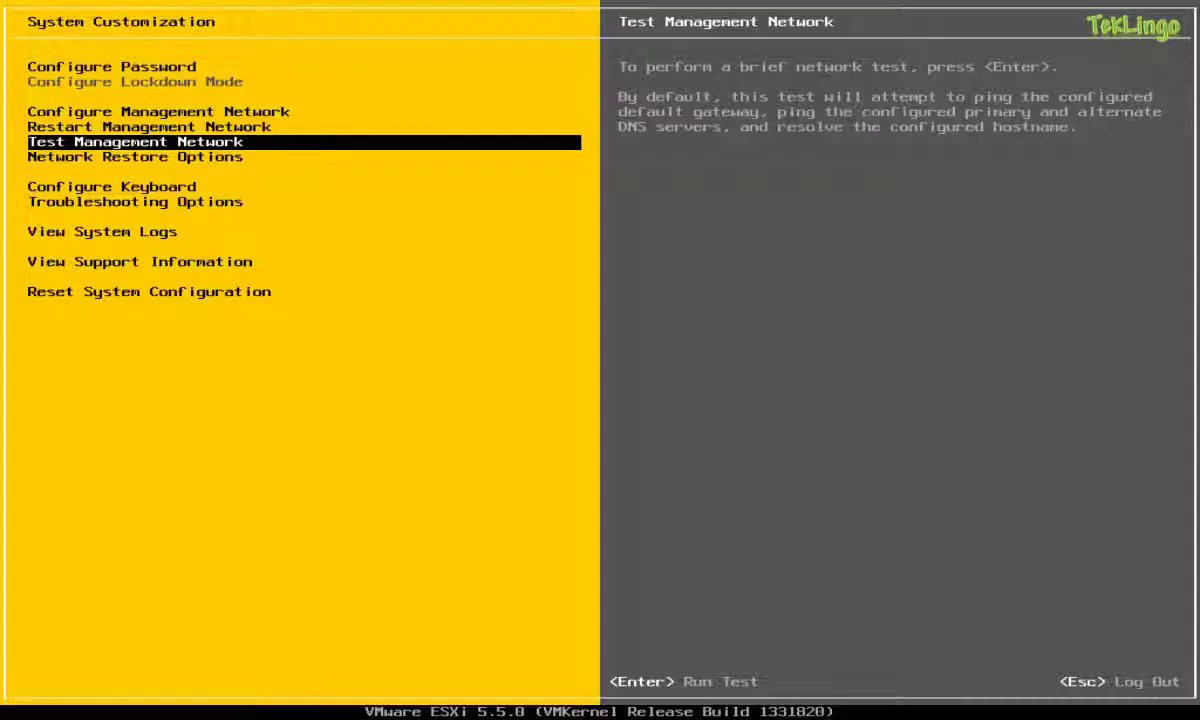
Run the management network test: ping 192.168.10.254 and 192.168.10.1, resolve ESXi5A.contoso.com.
key("Return")
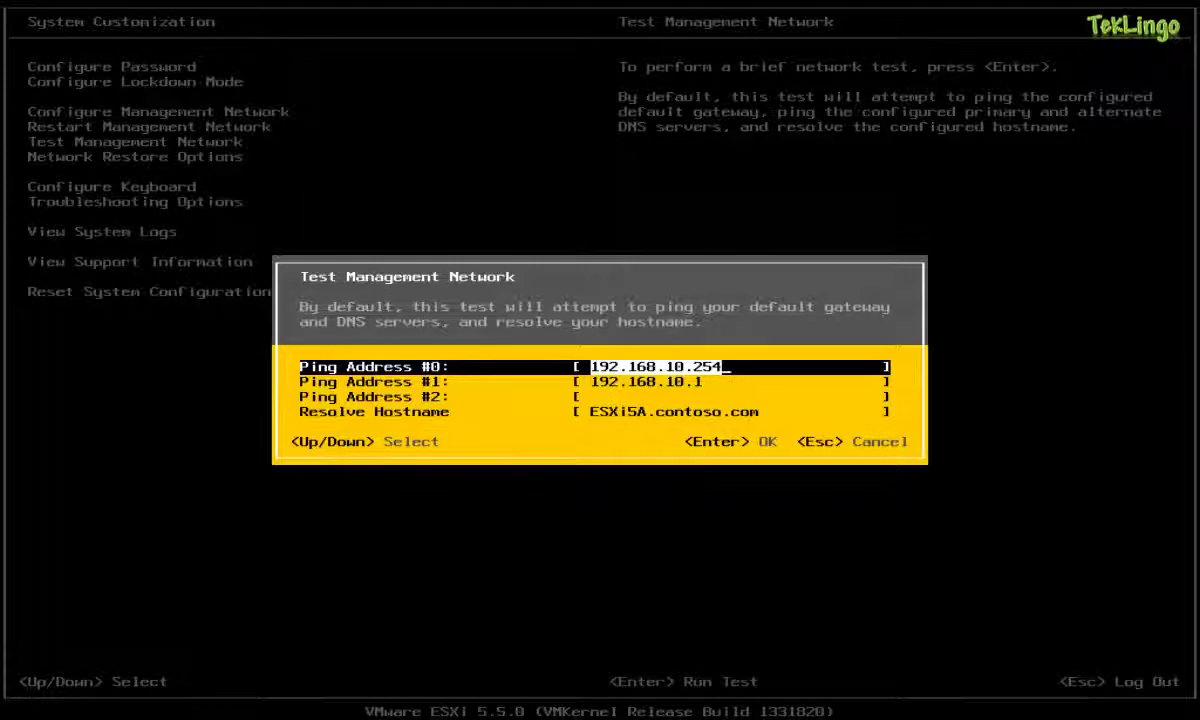
key("Return")
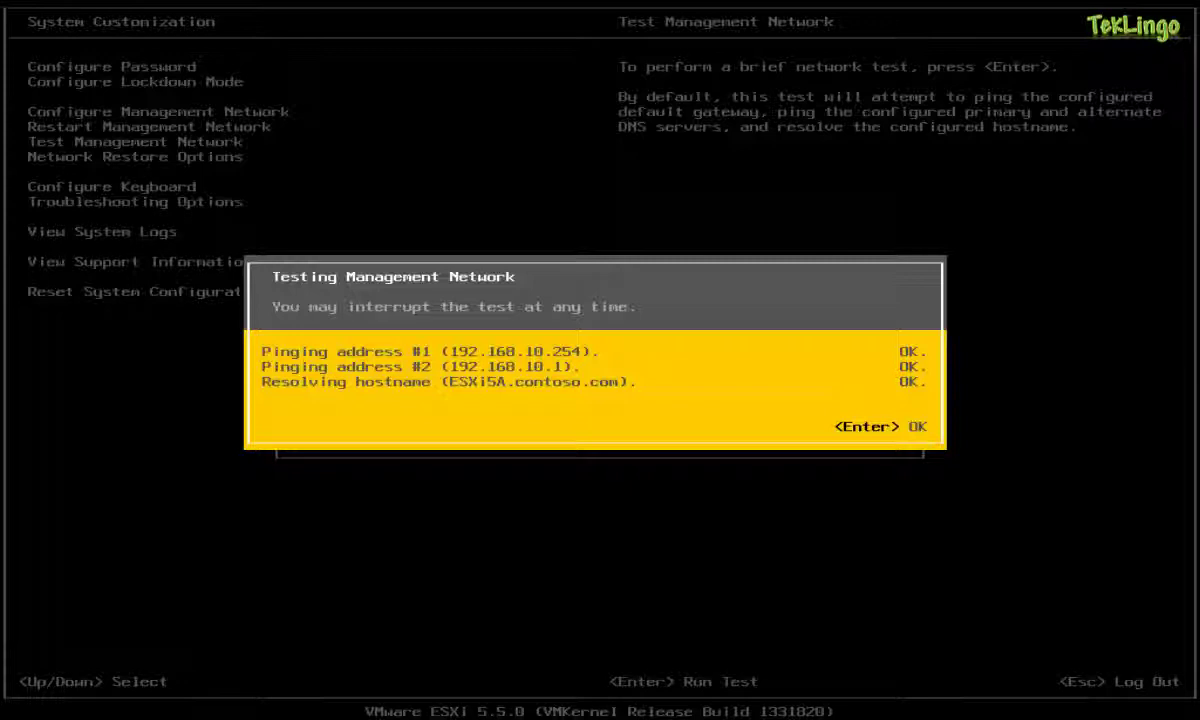
Dismiss the test results, then view Network Restore Options and back out without changes.
key("Return")
key("Down")
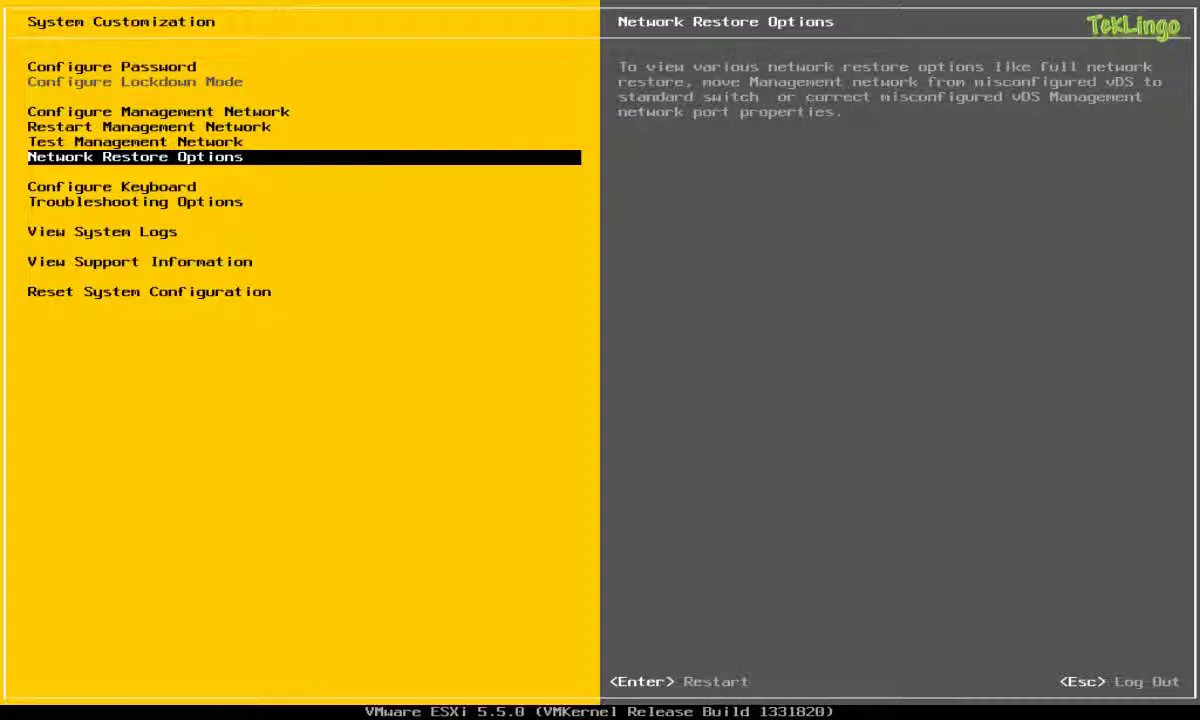
key("Return")
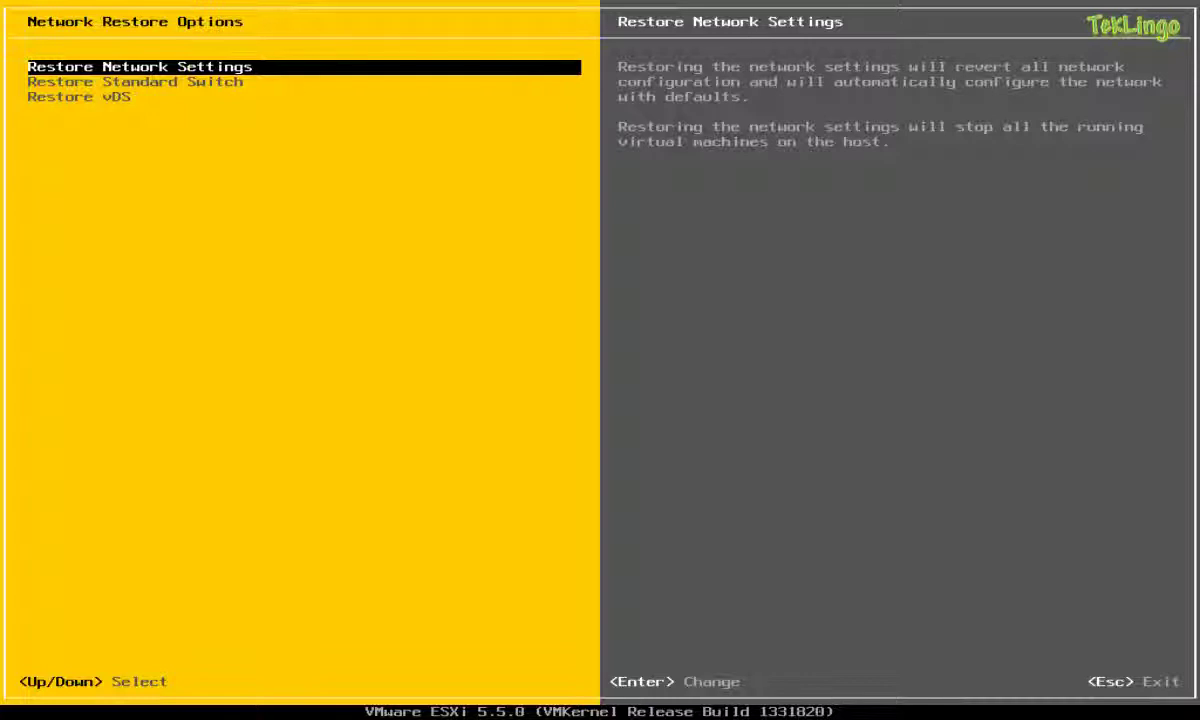
key("Escape")
key("Down")
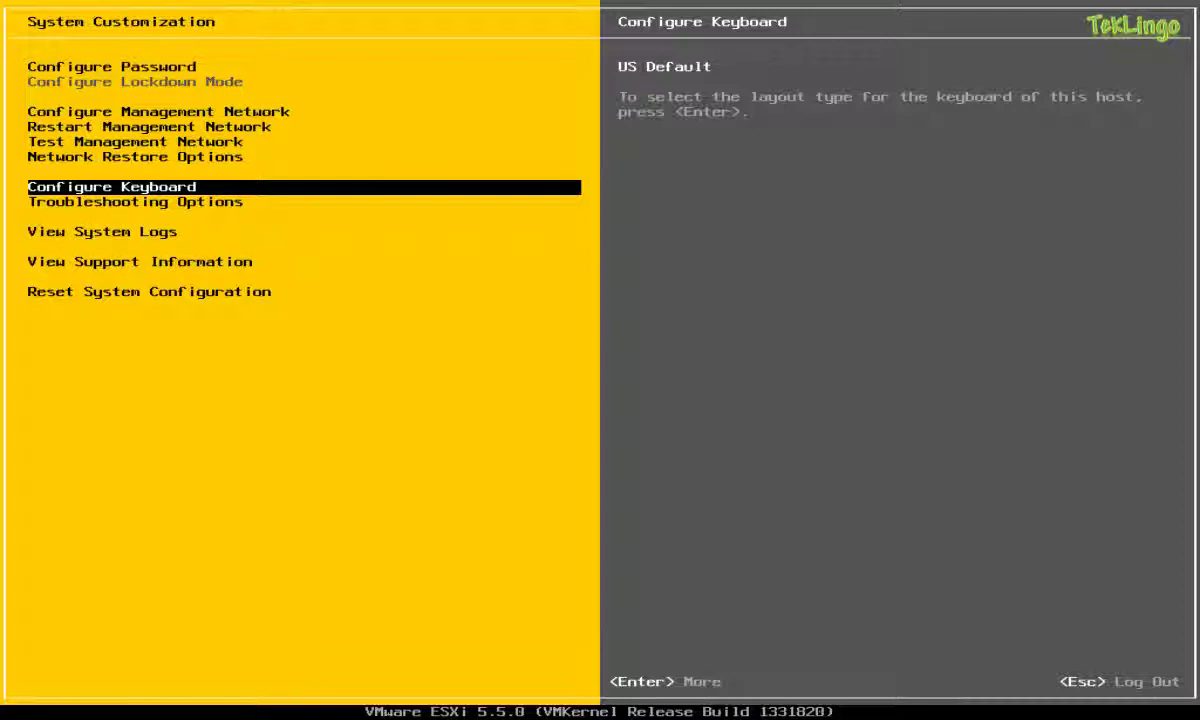
Review ESXi Shell, SSH and timeout settings unchanged, then highlight View System Logs.
key("Down")
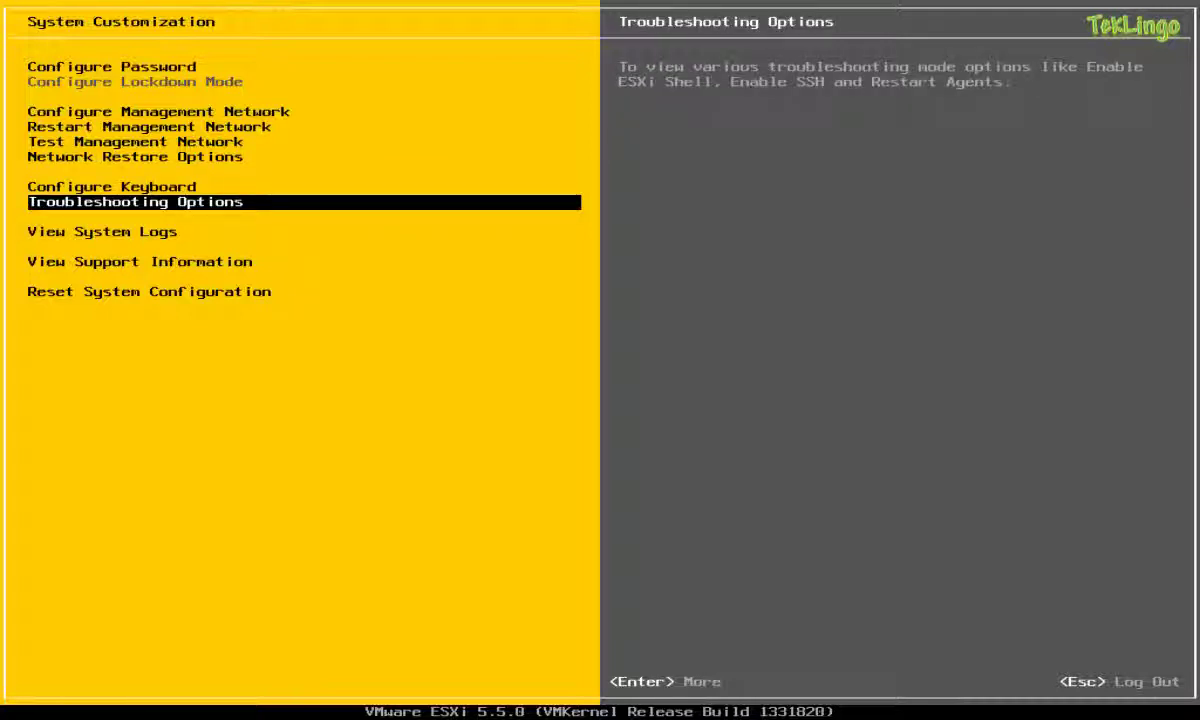
key("Return")
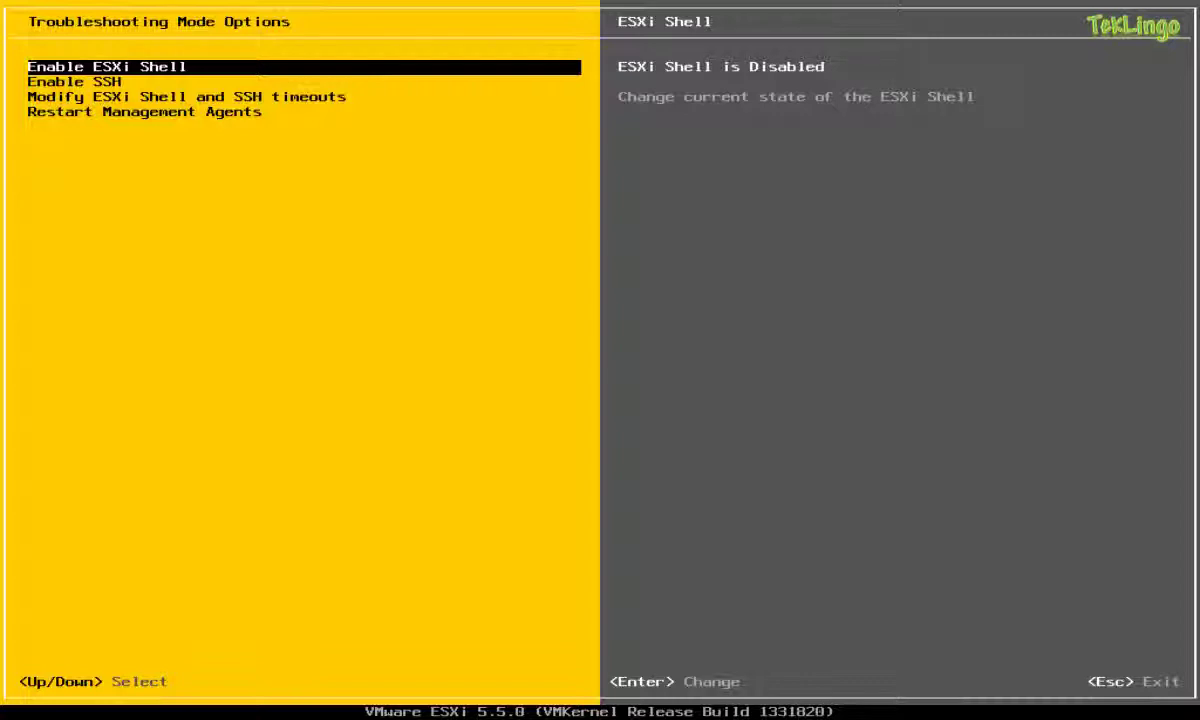
key("Down")
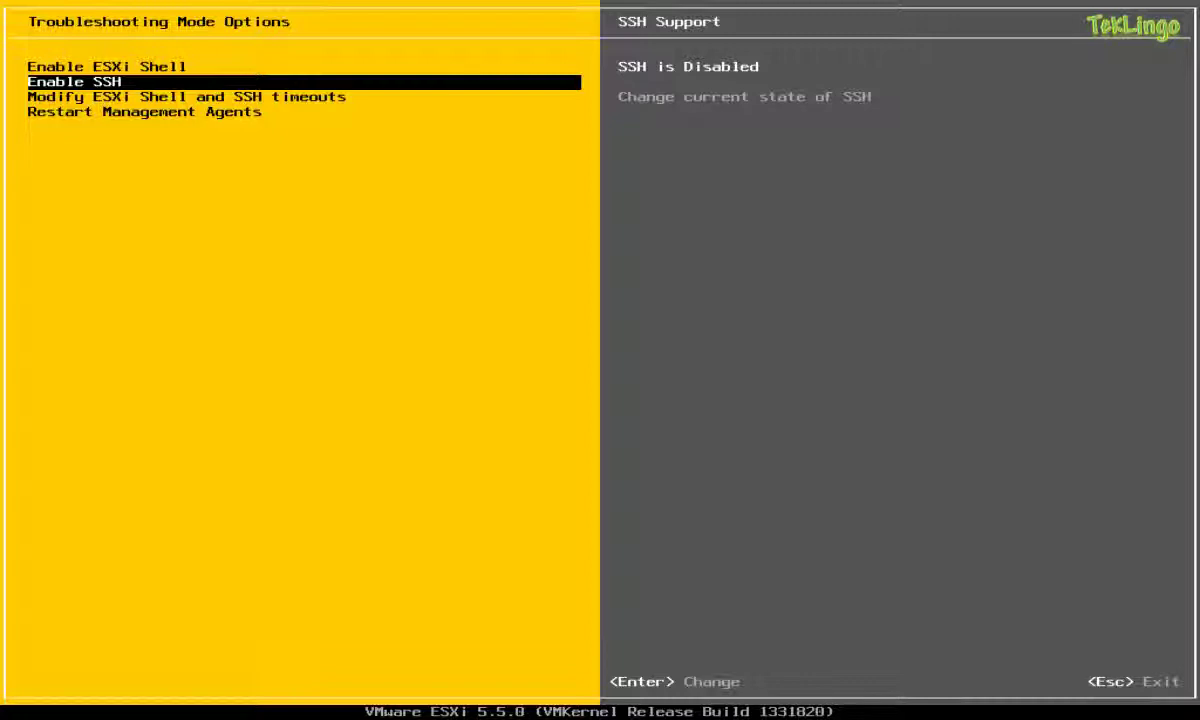
key("Down")
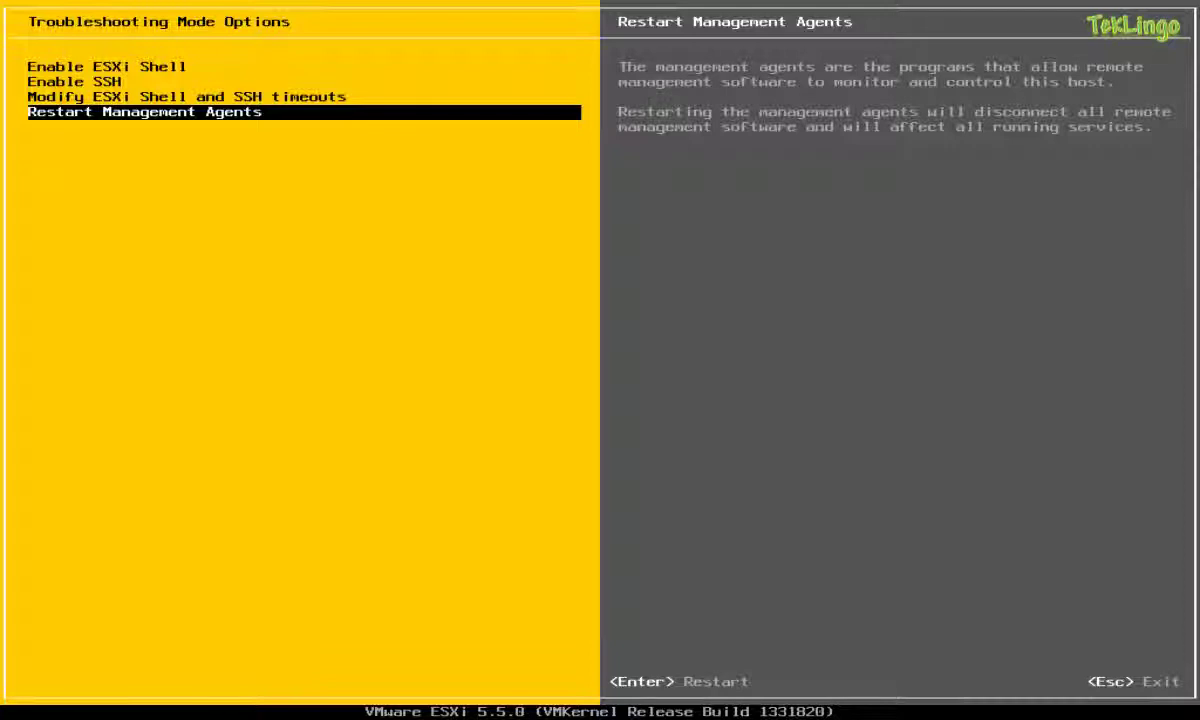
key("Escape")
key("Down")
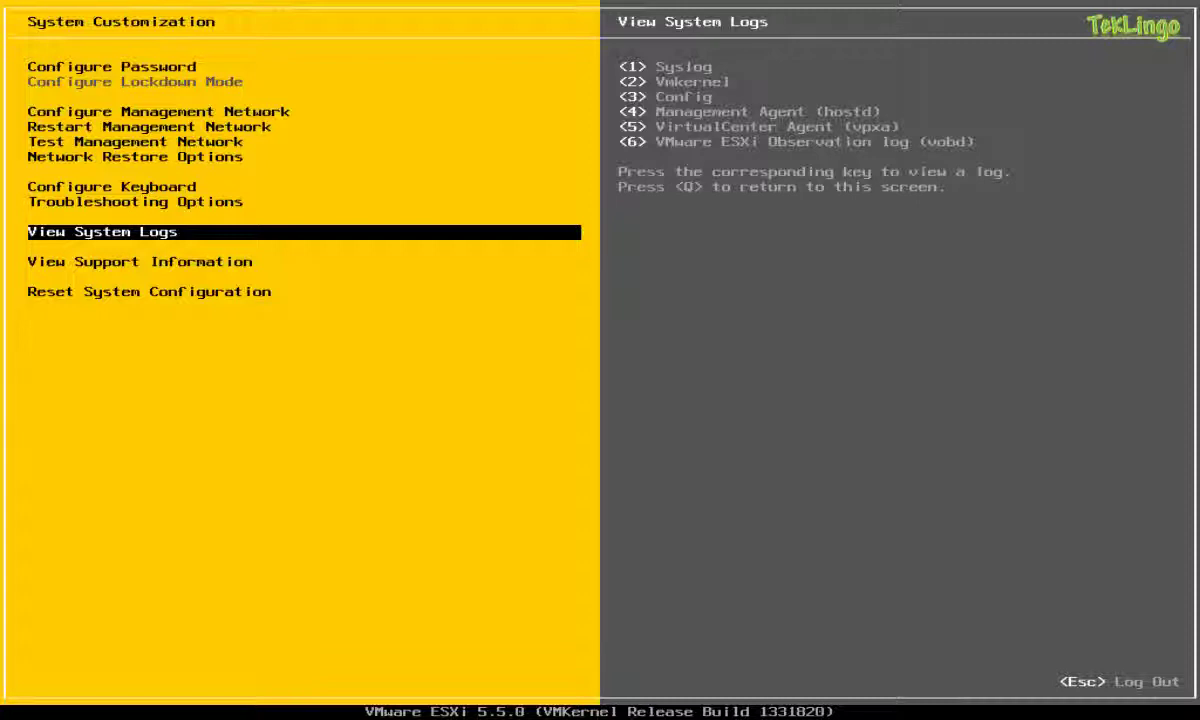
Highlight View Support Information, then Reset System Configuration to read its warning without resetting.
key("Down")
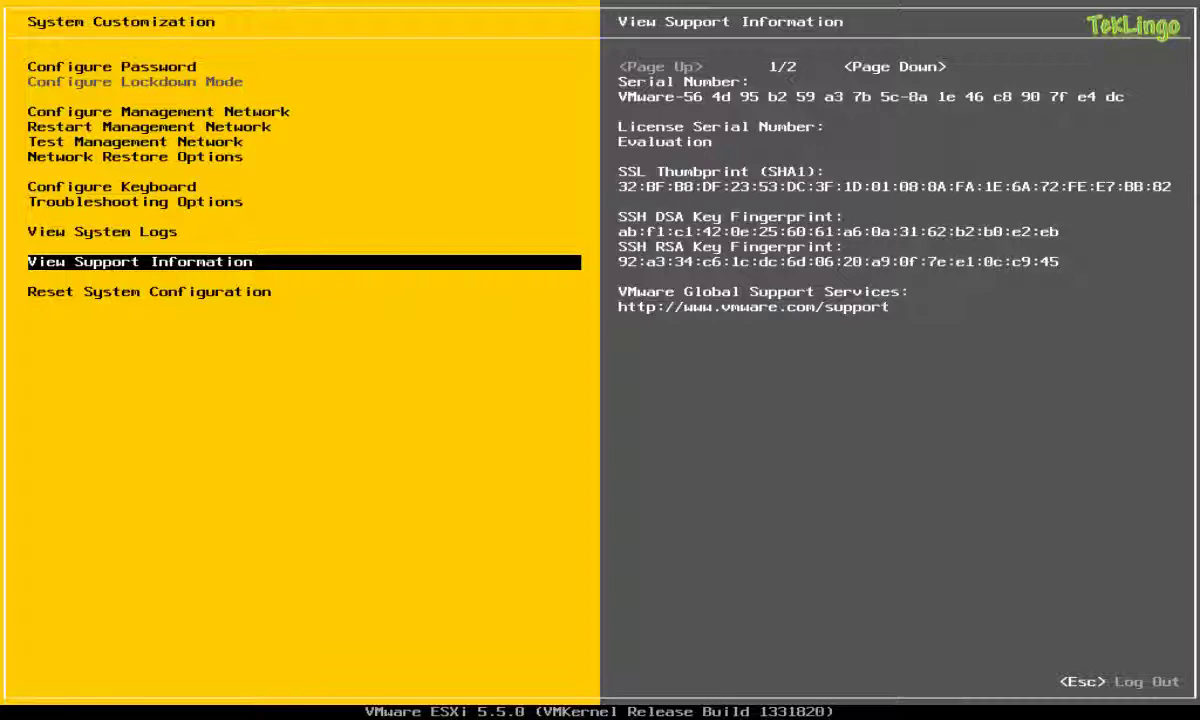
key("Down")
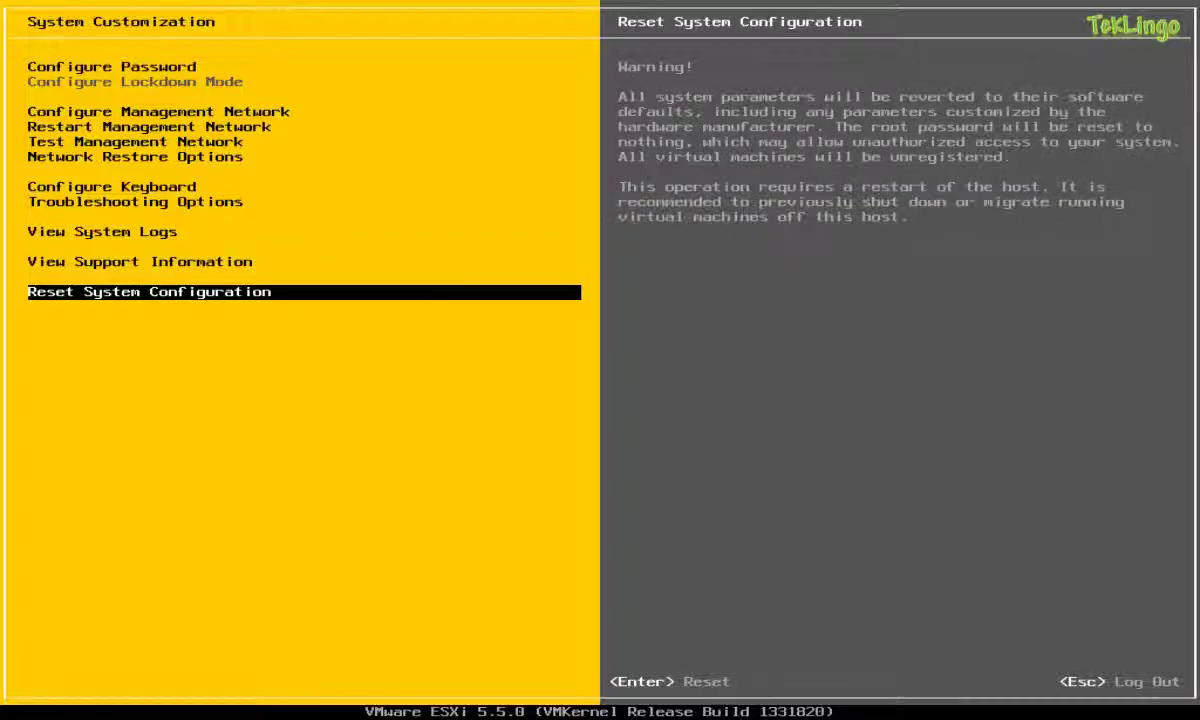